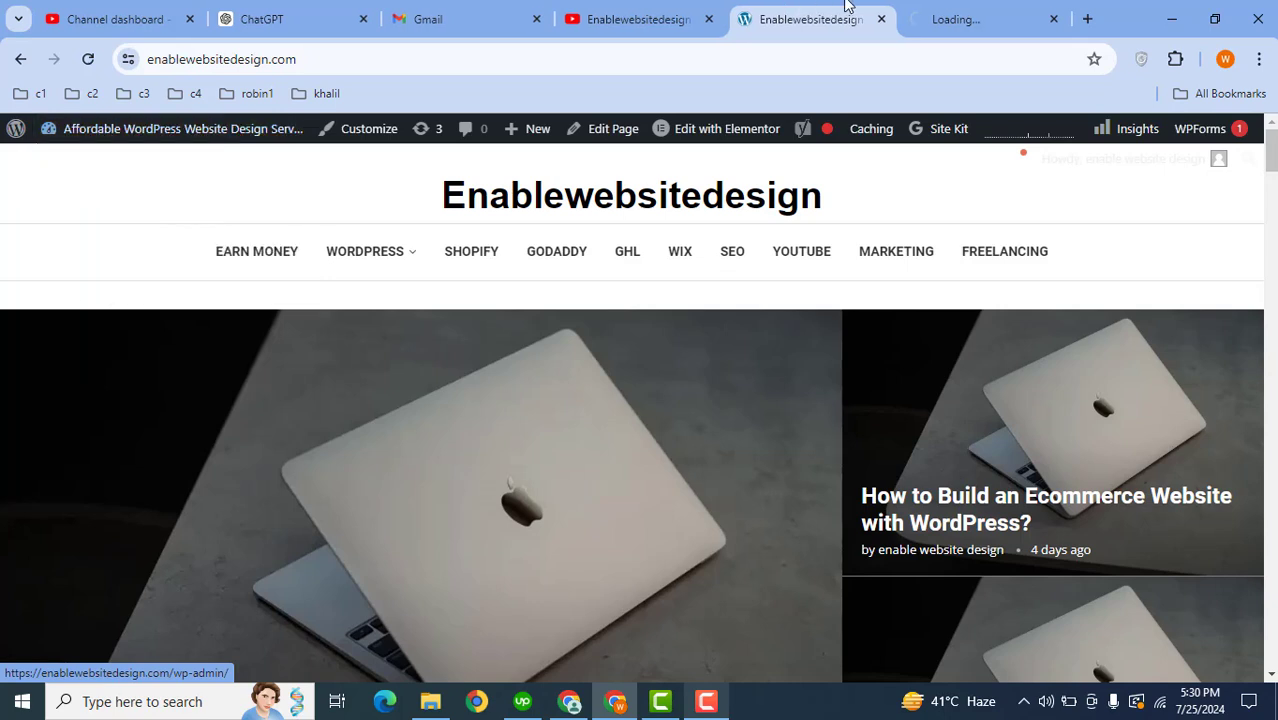
Step: Open the page for adding new plugins in the site's WordPress admin
click(950, 12)
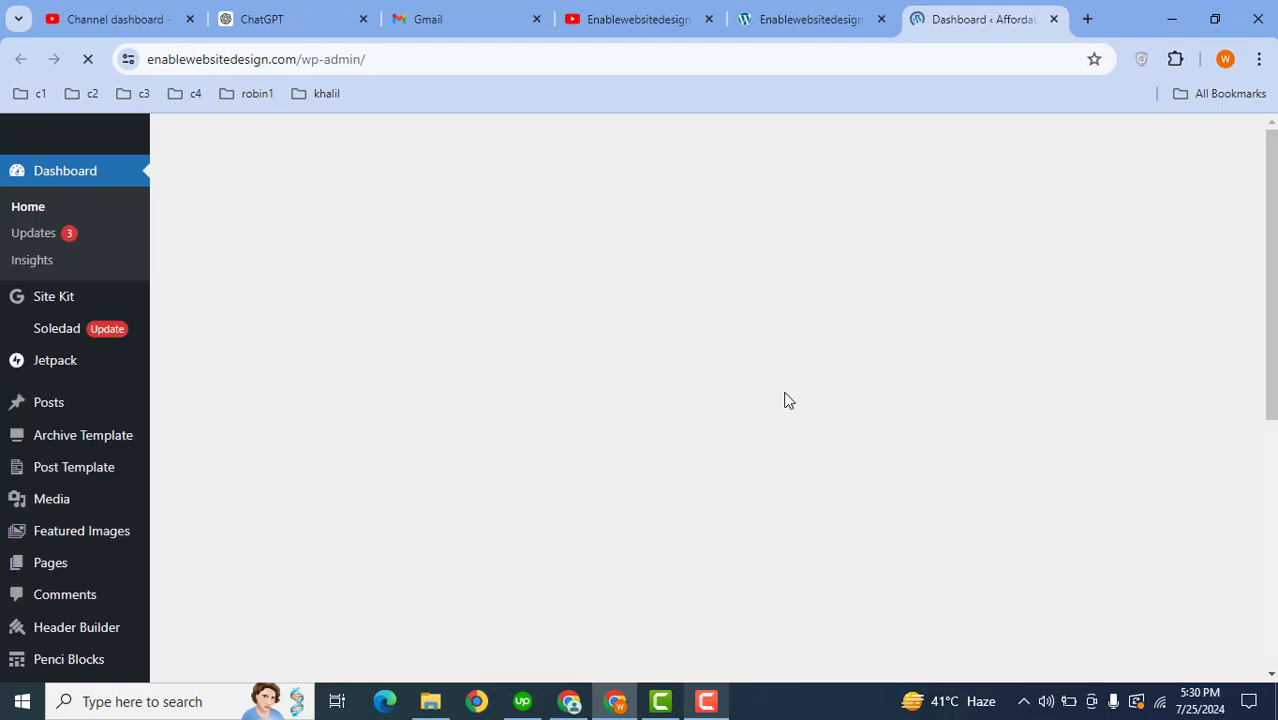
scroll(1272, 268, down, 4)
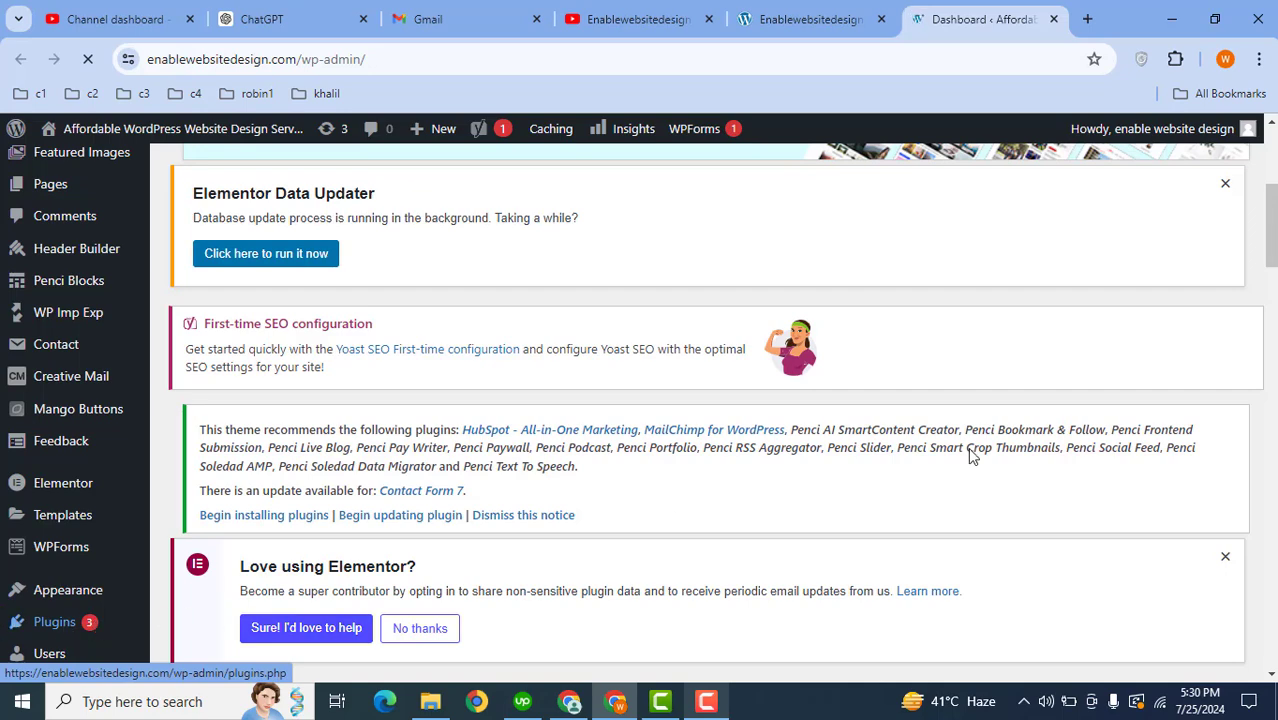
scroll(335, 413, down, 2)
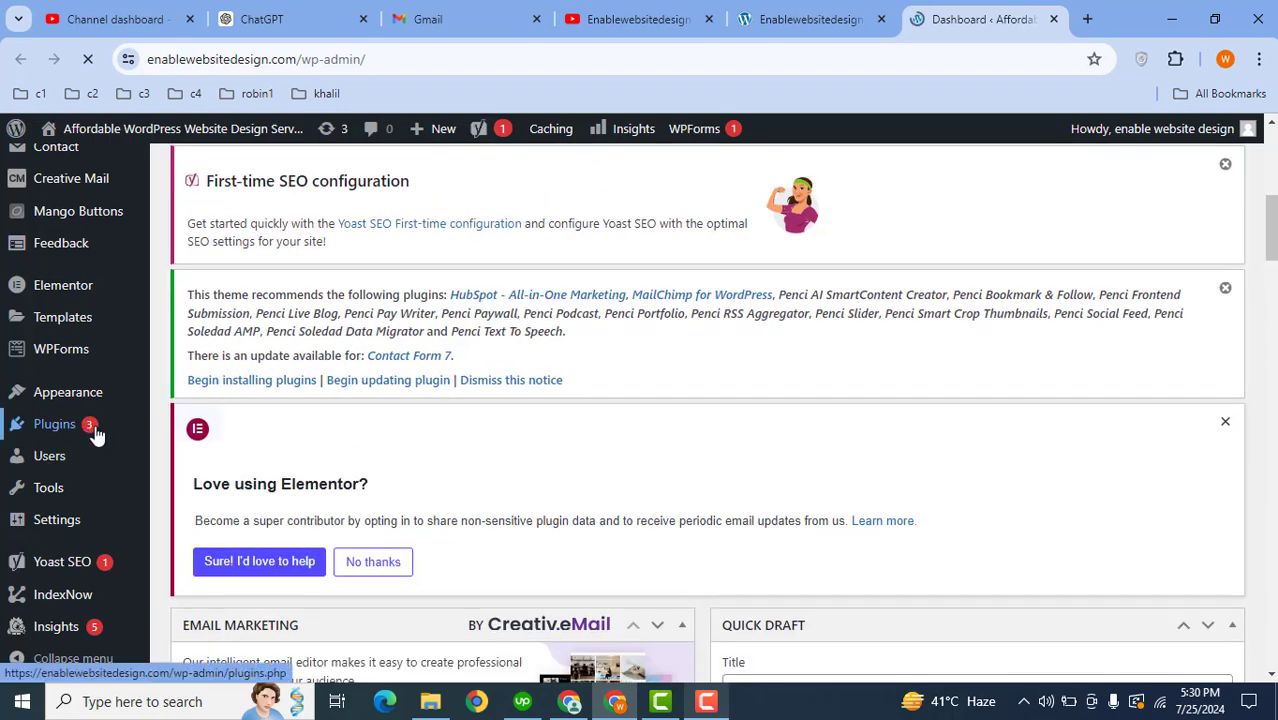
mouse_move(100, 432)
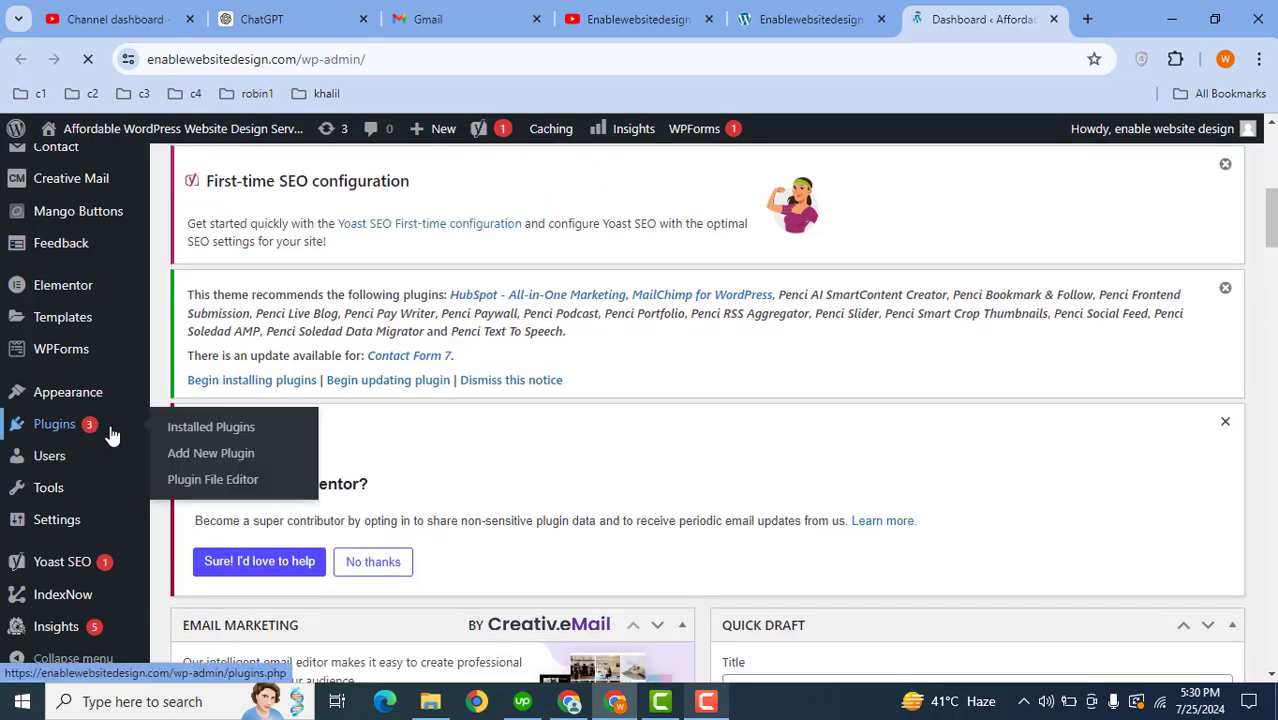
click(201, 458)
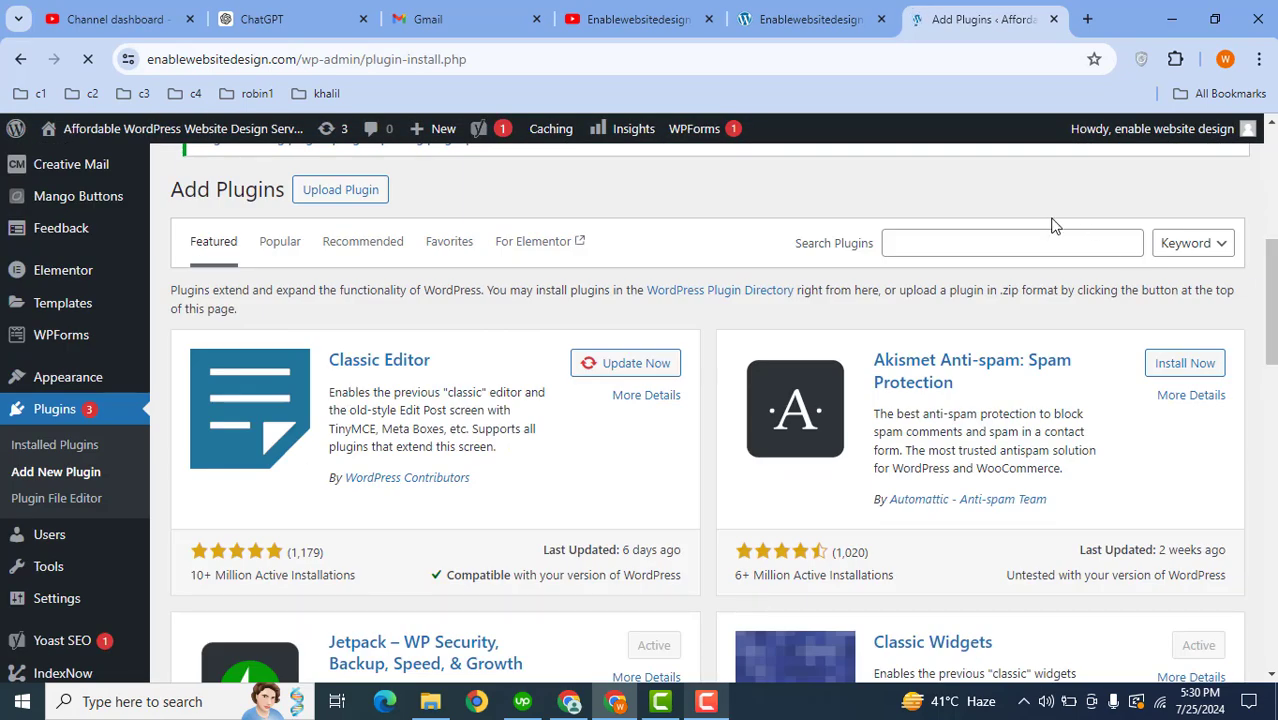
Step: Search the plugin directory for "google adsense"
click(1039, 237)
text(google adsense)
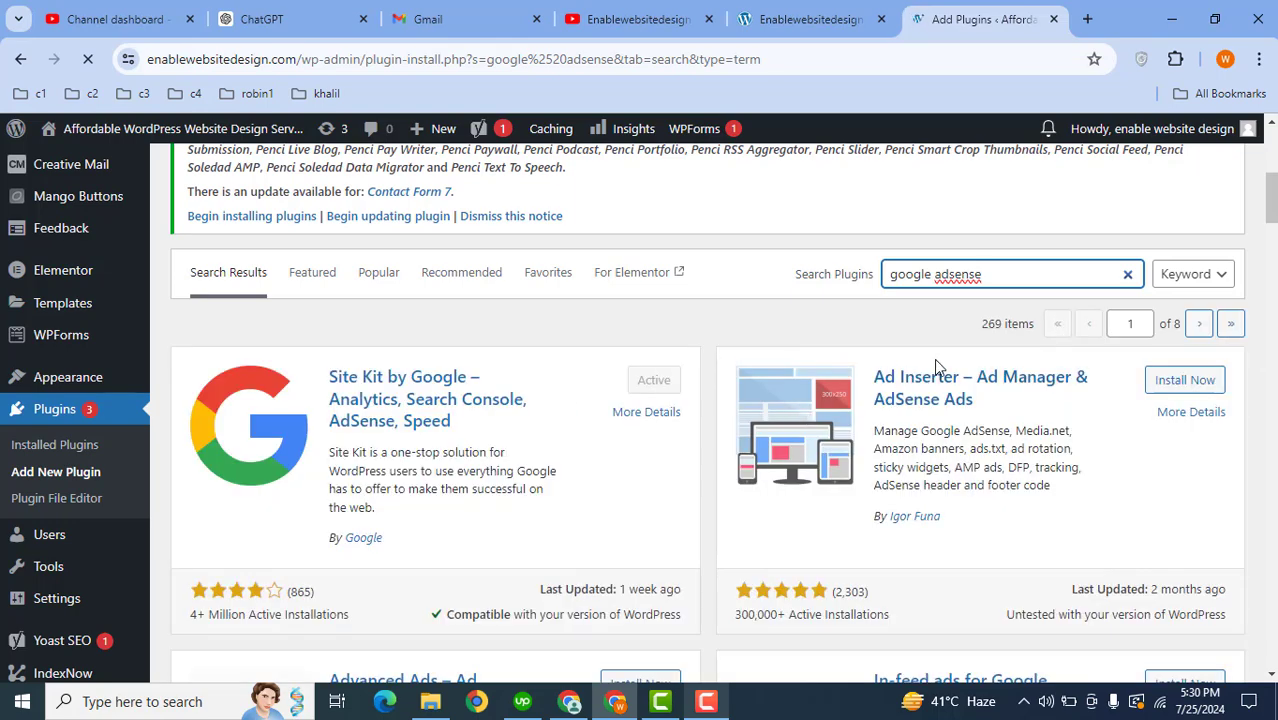
mouse_move(1273, 196)
mouse_down()
mouse_move(1270, 262)
mouse_move(1272, 190)
mouse_up()
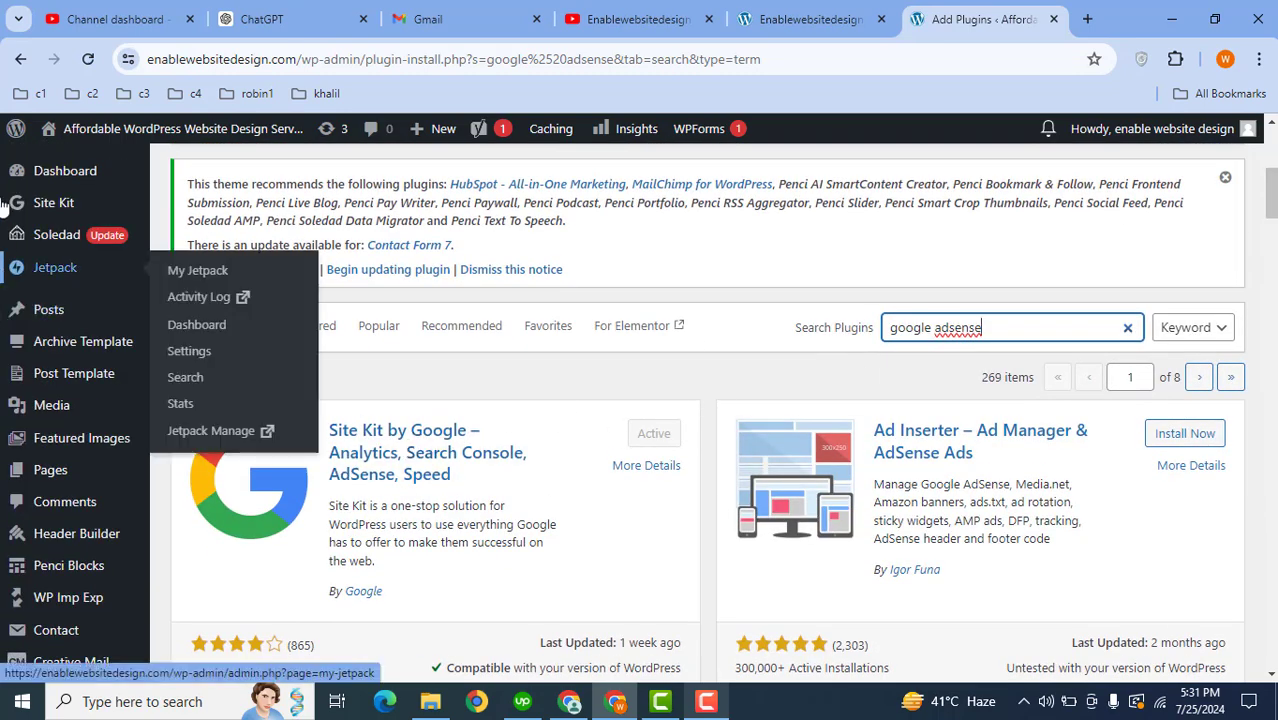
Step: Open the Site Kit settings and expand the Search Console entry among the connected services
mouse_move(25, 215)
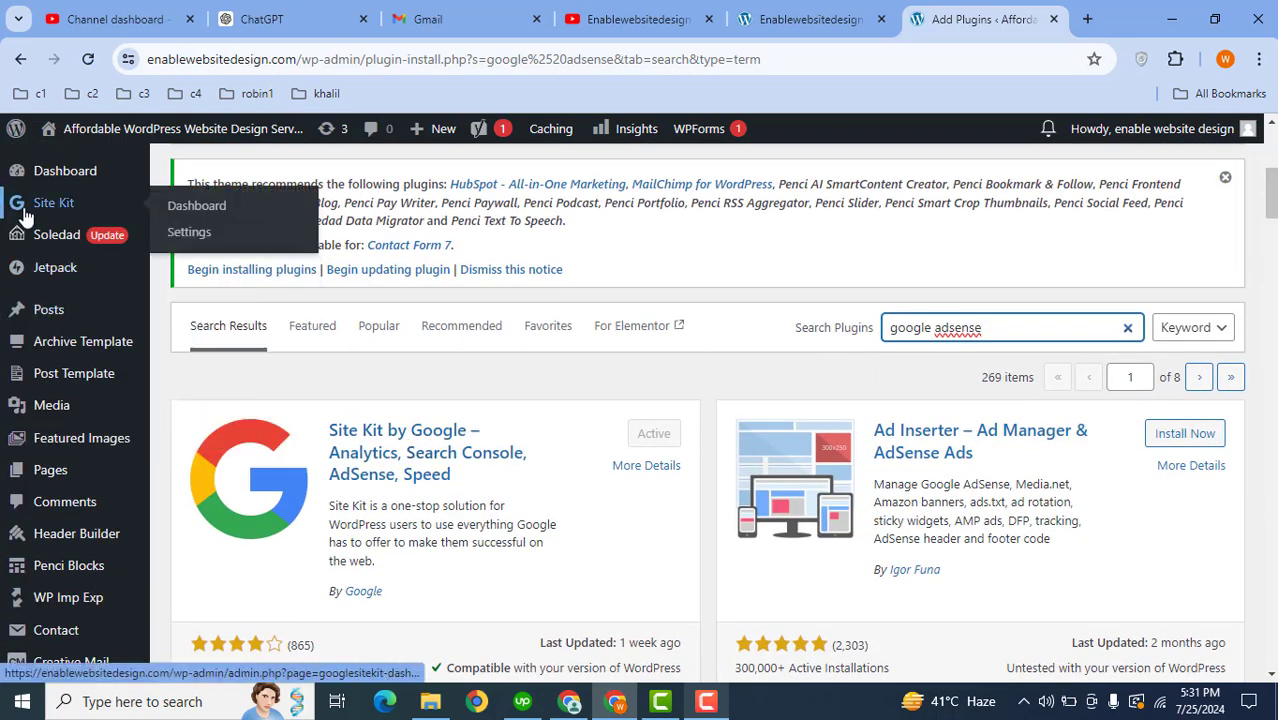
click(187, 231)
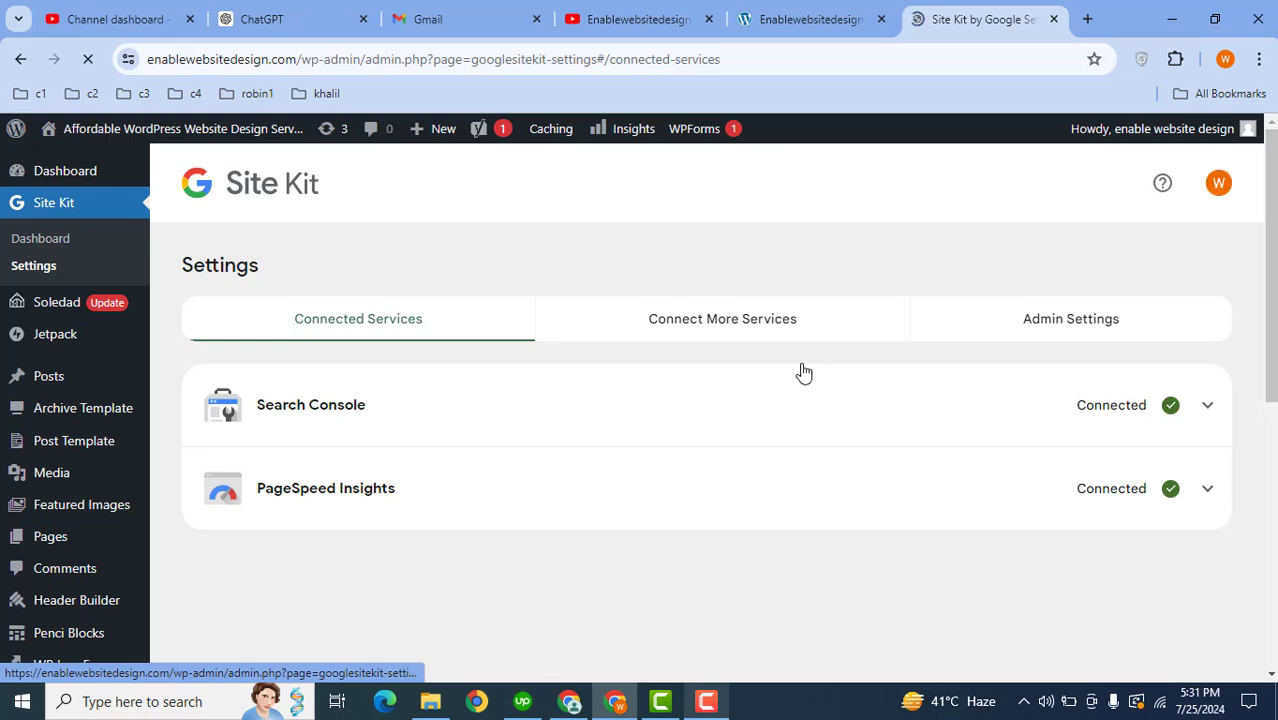
mouse_move(1271, 254)
mouse_down()
mouse_move(1271, 325)
mouse_move(1268, 232)
mouse_up()
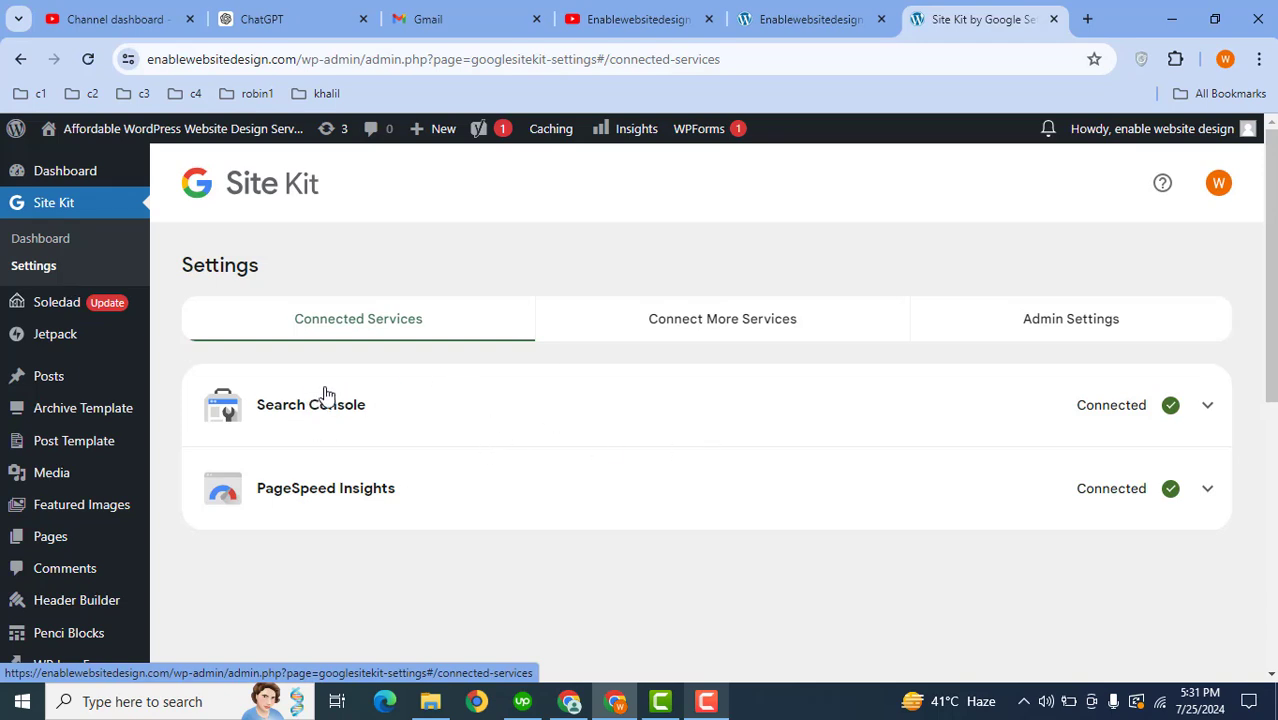
click(337, 416)
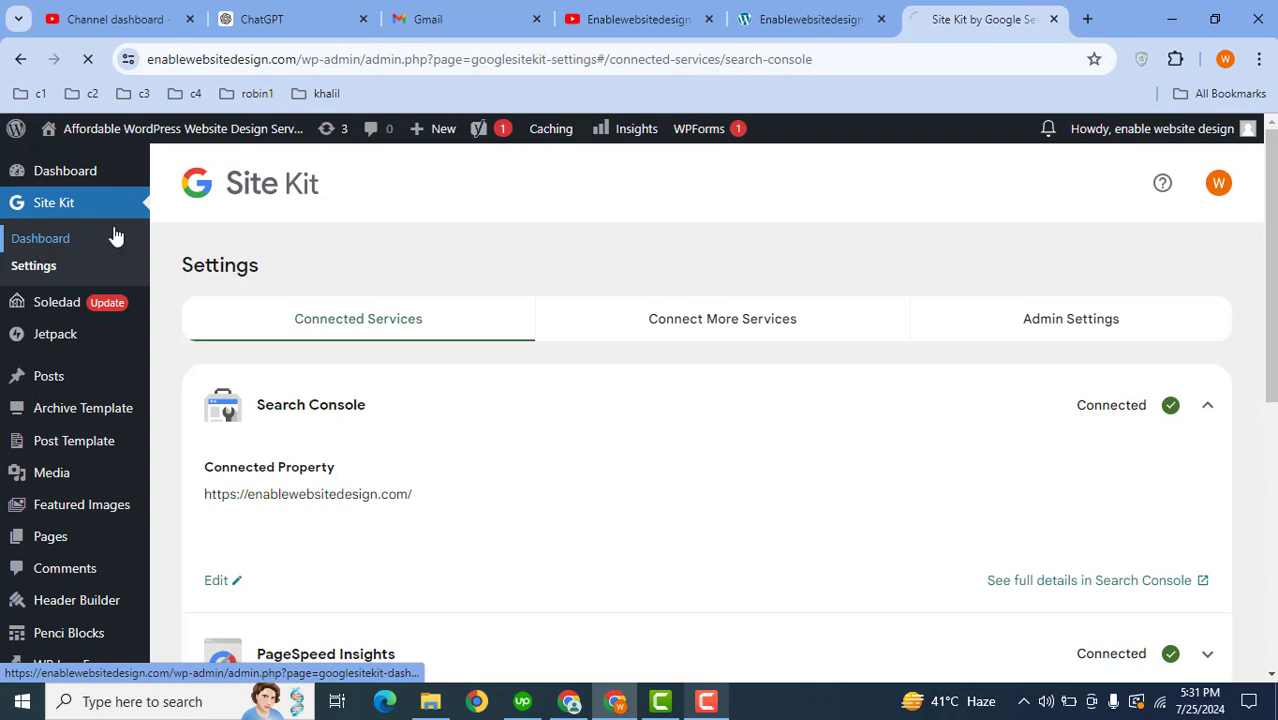
Step: Start connecting AdSense from the monetization section of the Site Kit dashboard and choose to use another Google account
click(71, 246)
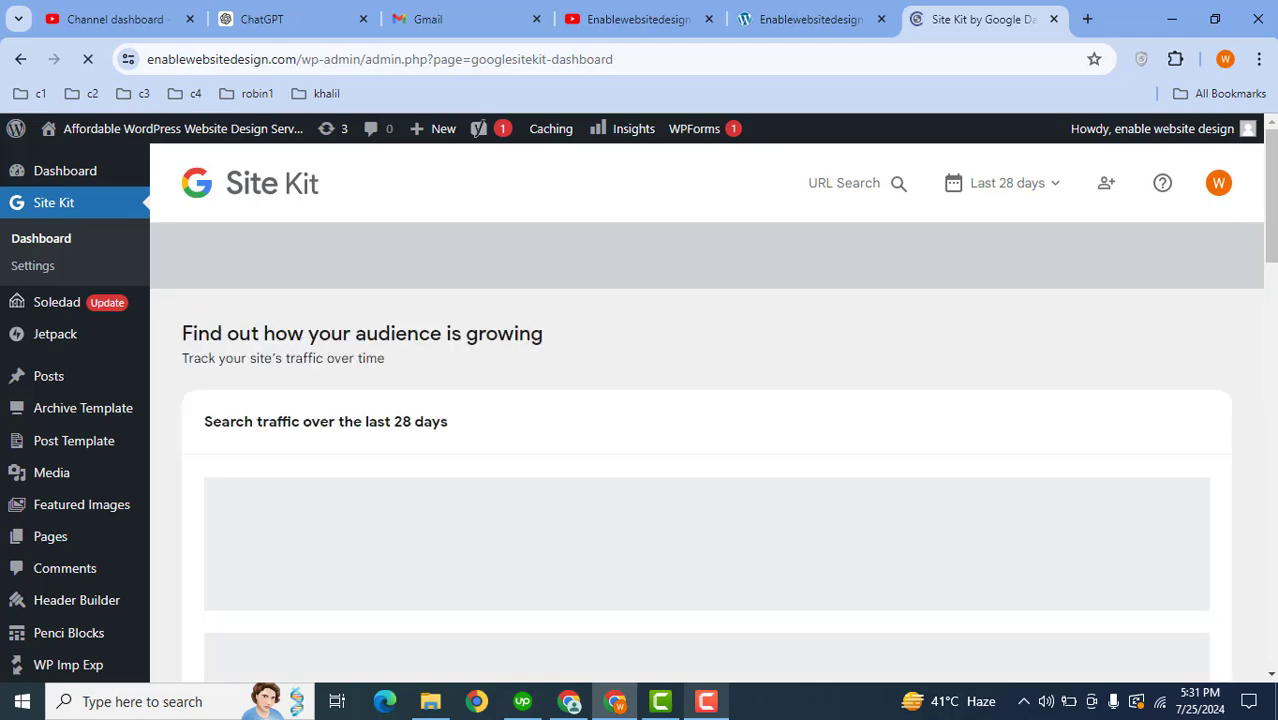
drag(1271, 182, 1273, 414)
drag(1272, 362, 1272, 602)
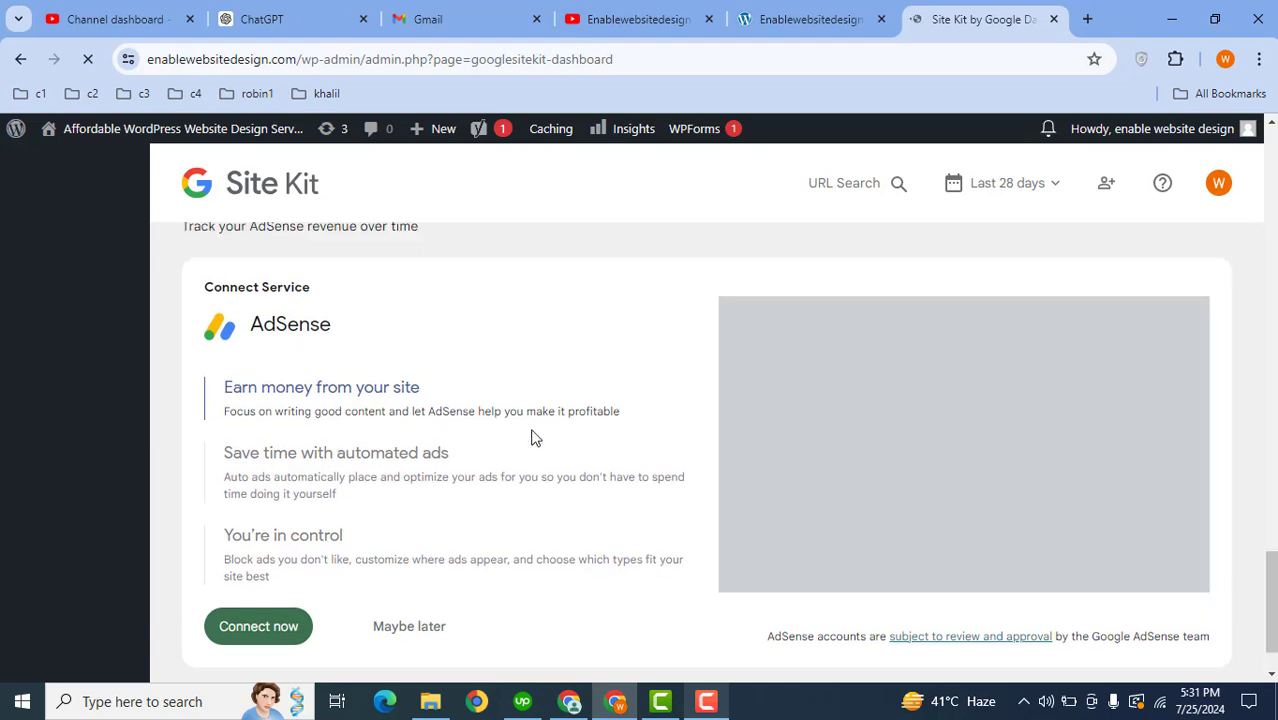
click(266, 628)
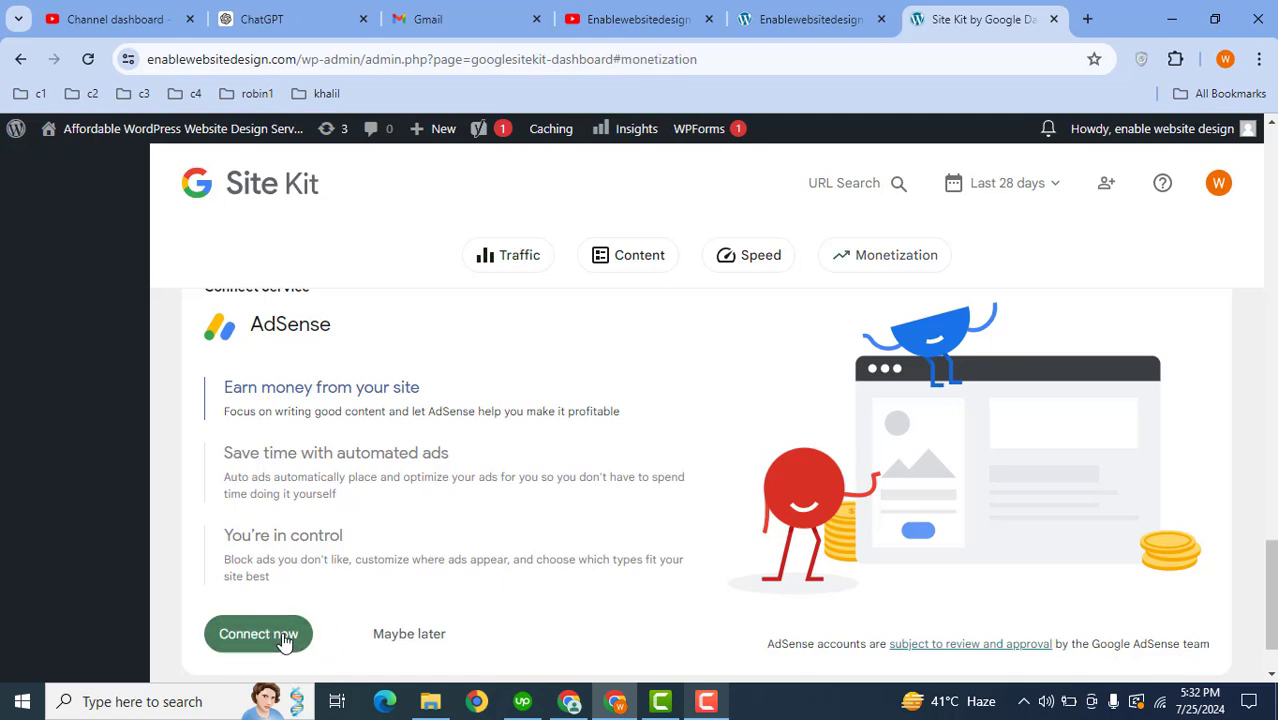
click(284, 640)
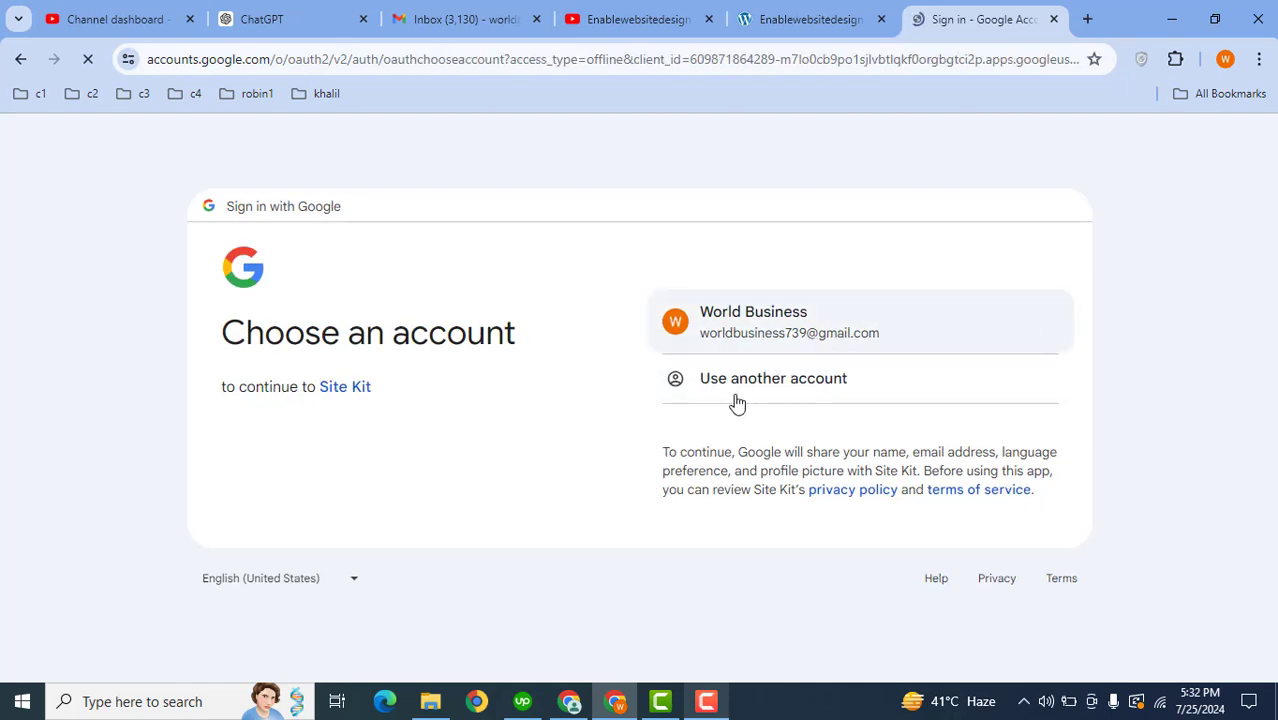
click(772, 390)
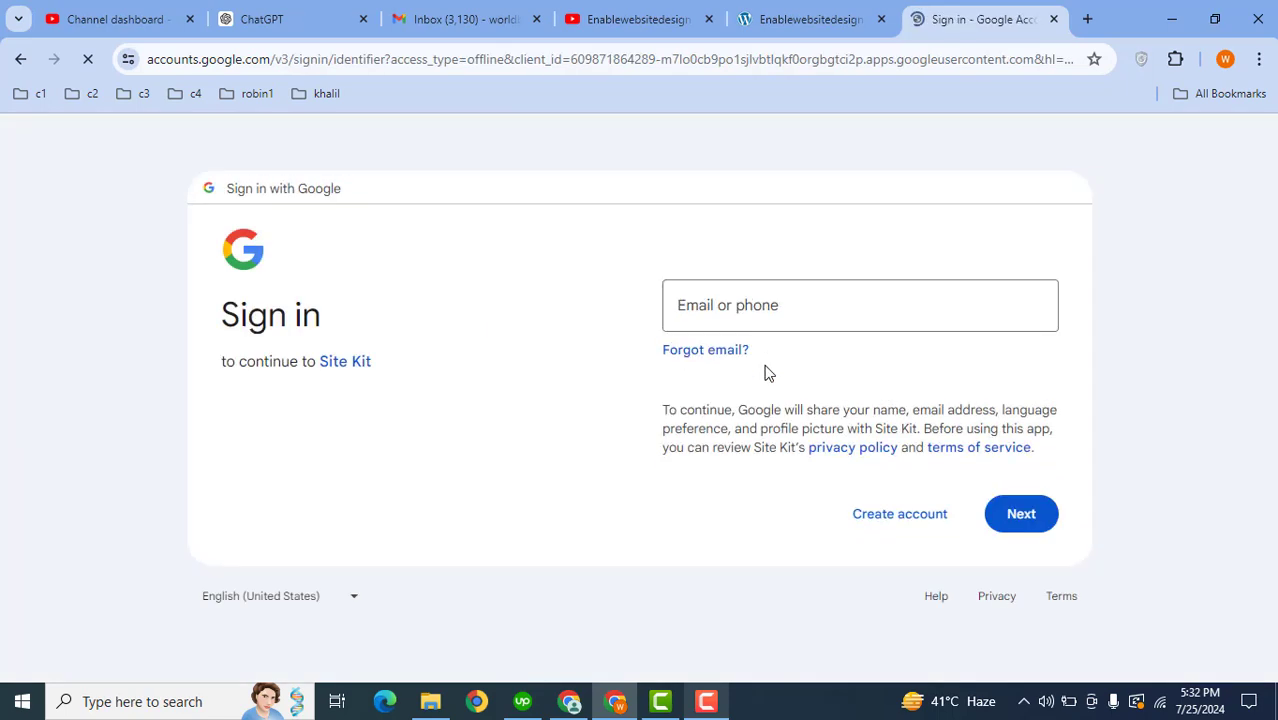
click(827, 314)
key(ctrl+v)
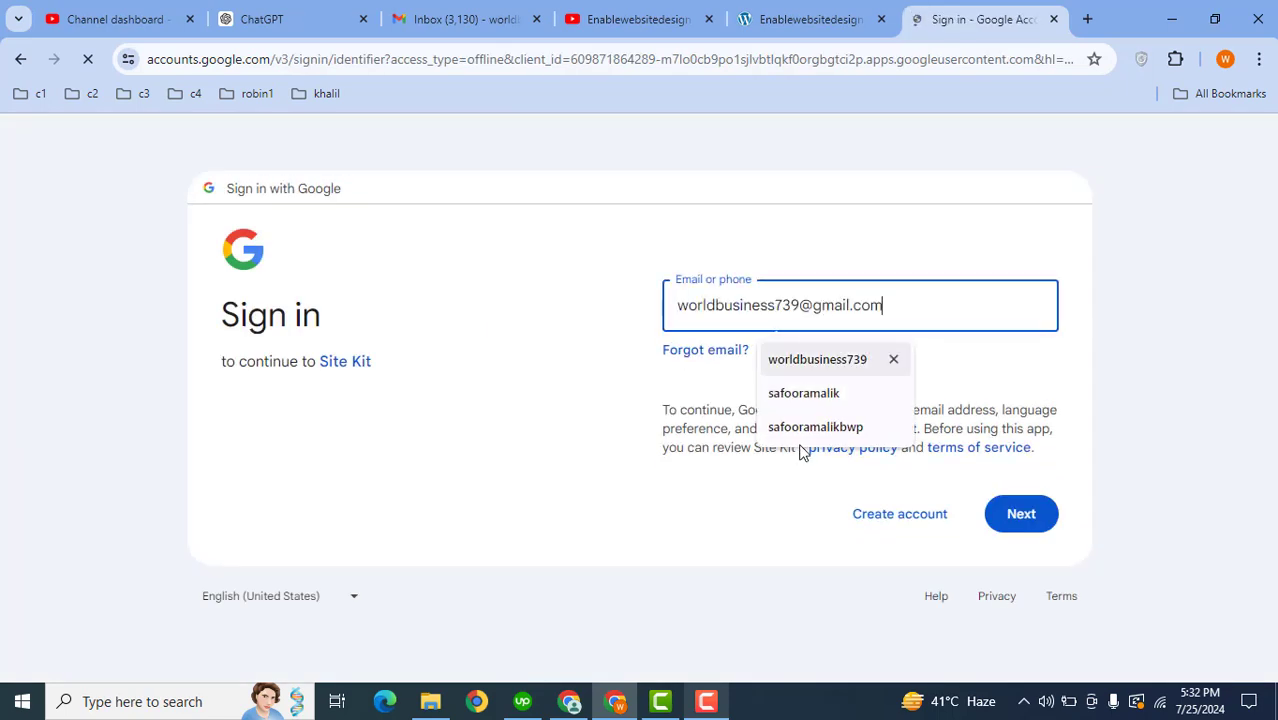
click(1013, 528)
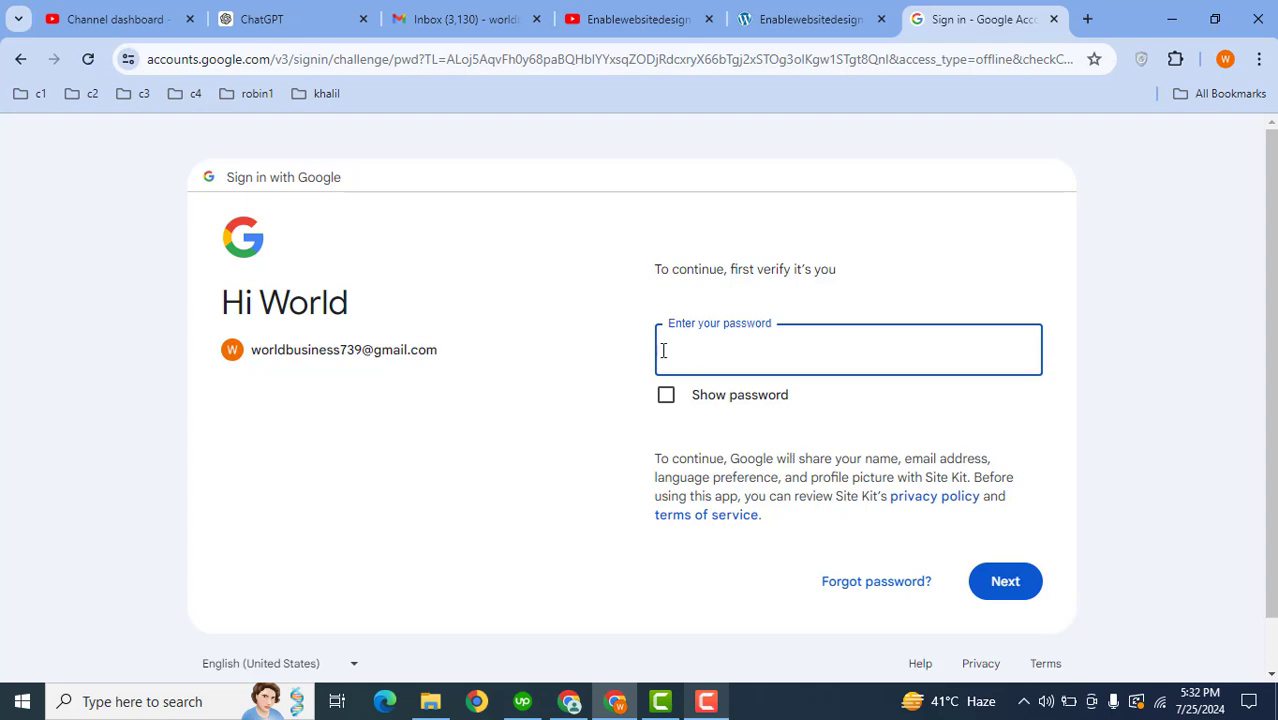
click(746, 358)
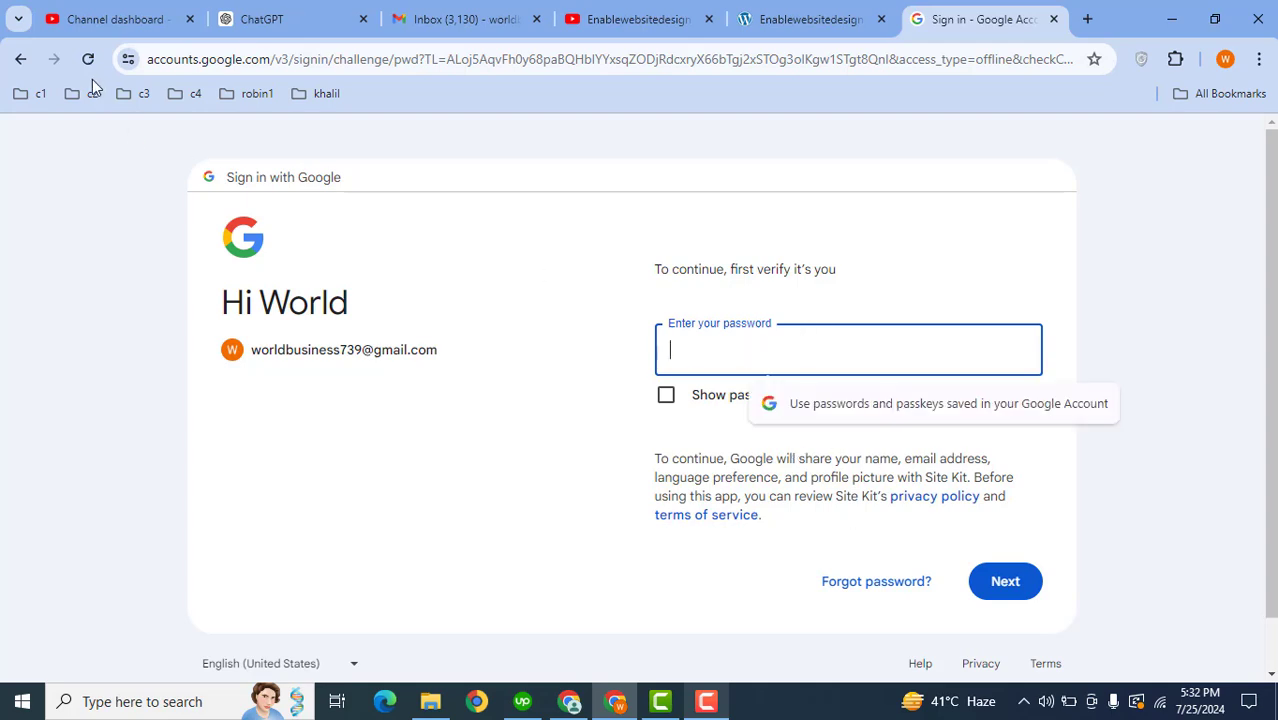
click(20, 59)
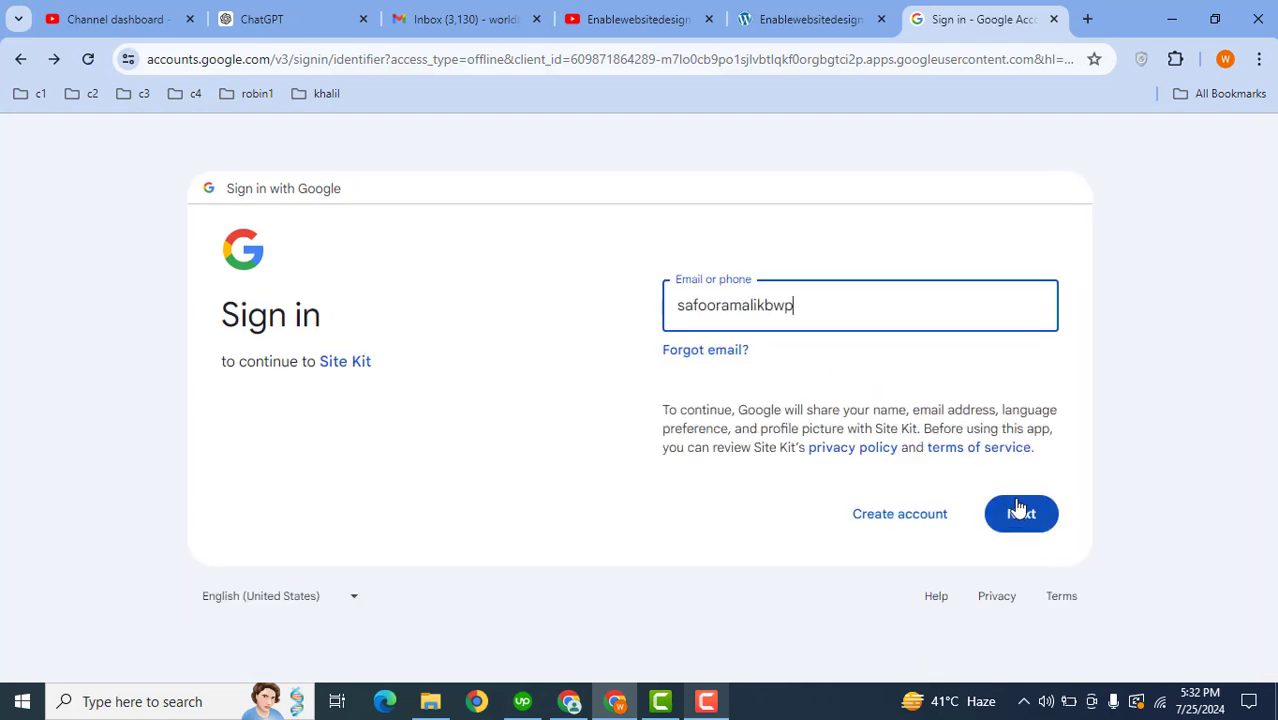
Step: Sign in to Google with the alternative account's e-mail and enter the account password
click(1018, 512)
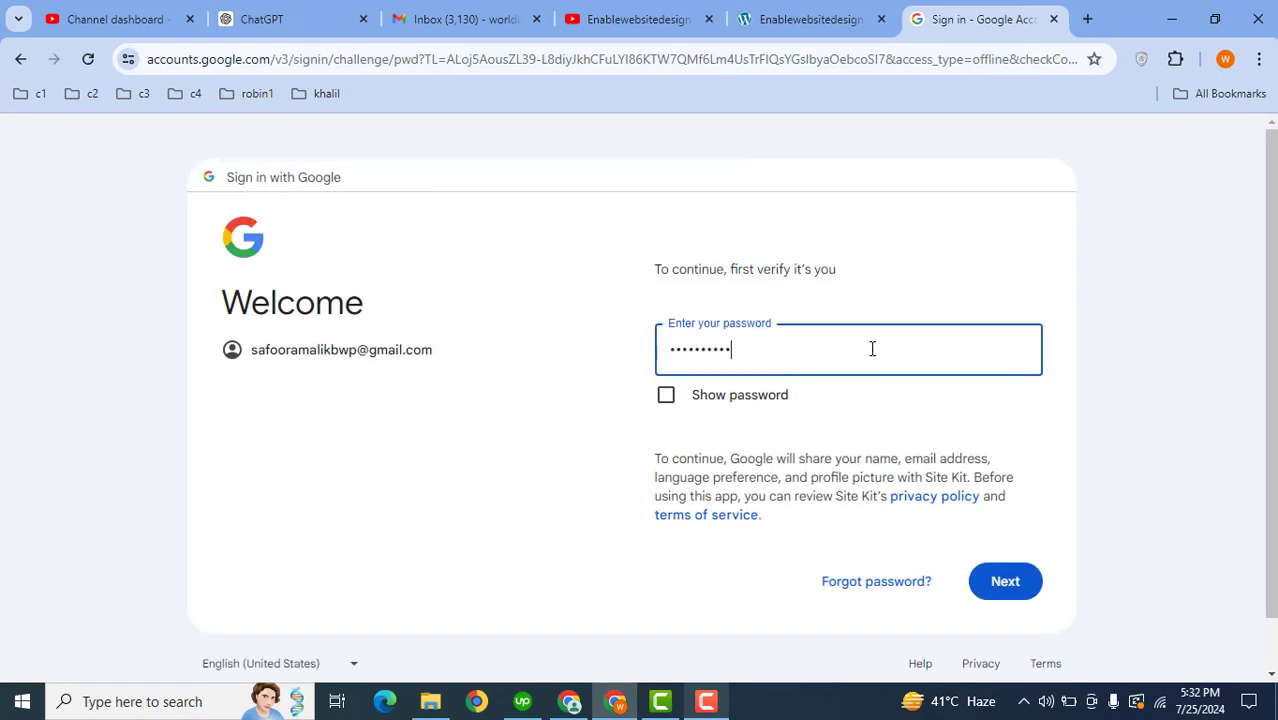
key(Return)
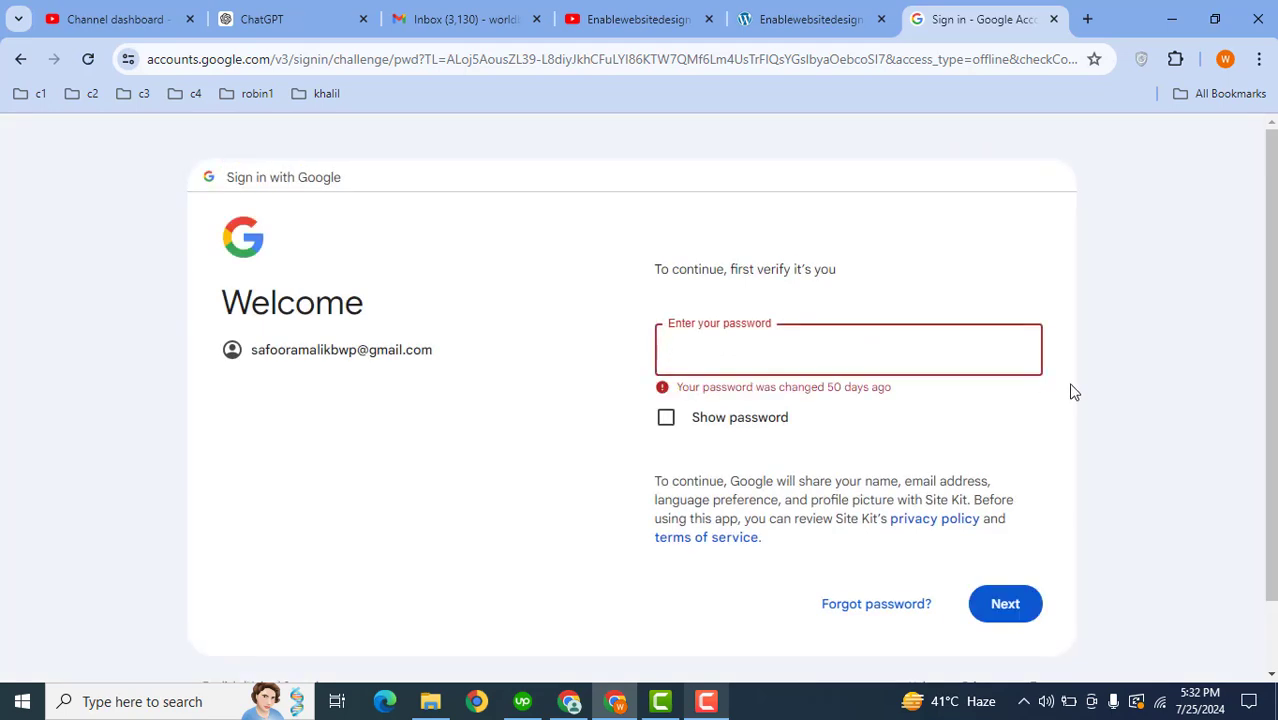
key(Caps_Lock)
text(•)
key(Return)
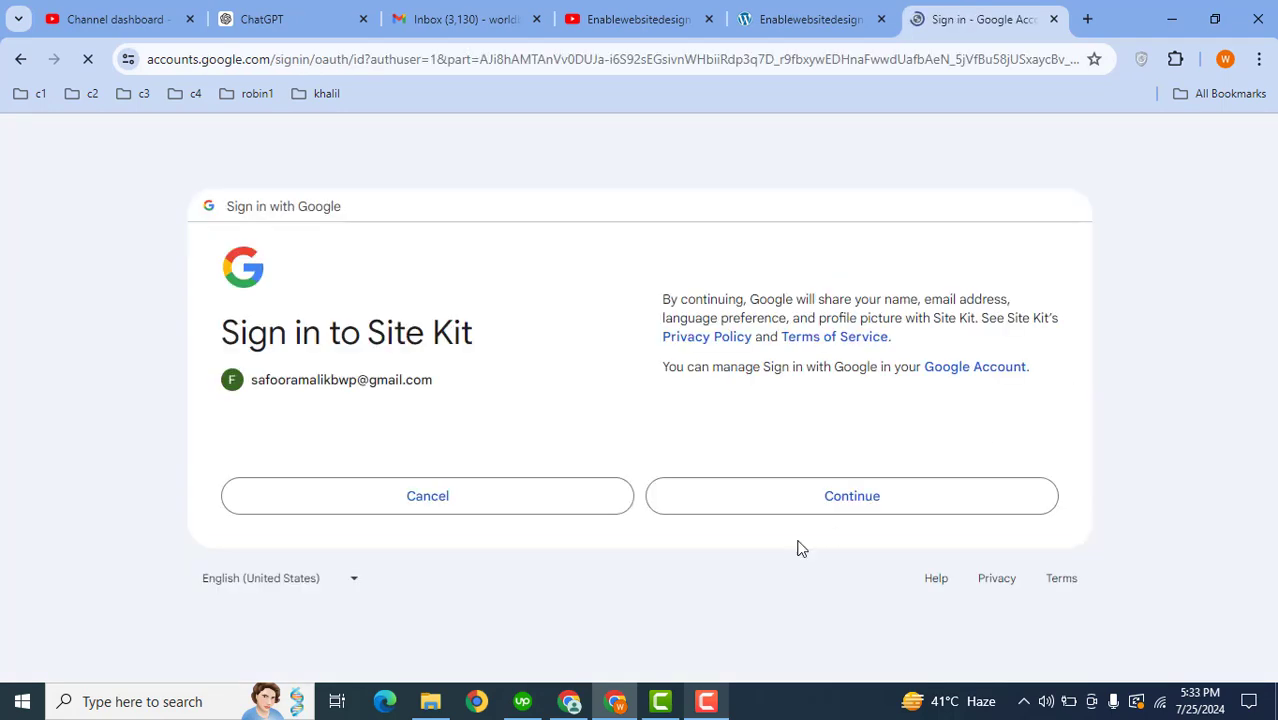
Step: Continue to Site Kit and grant it all the requested permissions, including AdSense and Search Console data
click(852, 500)
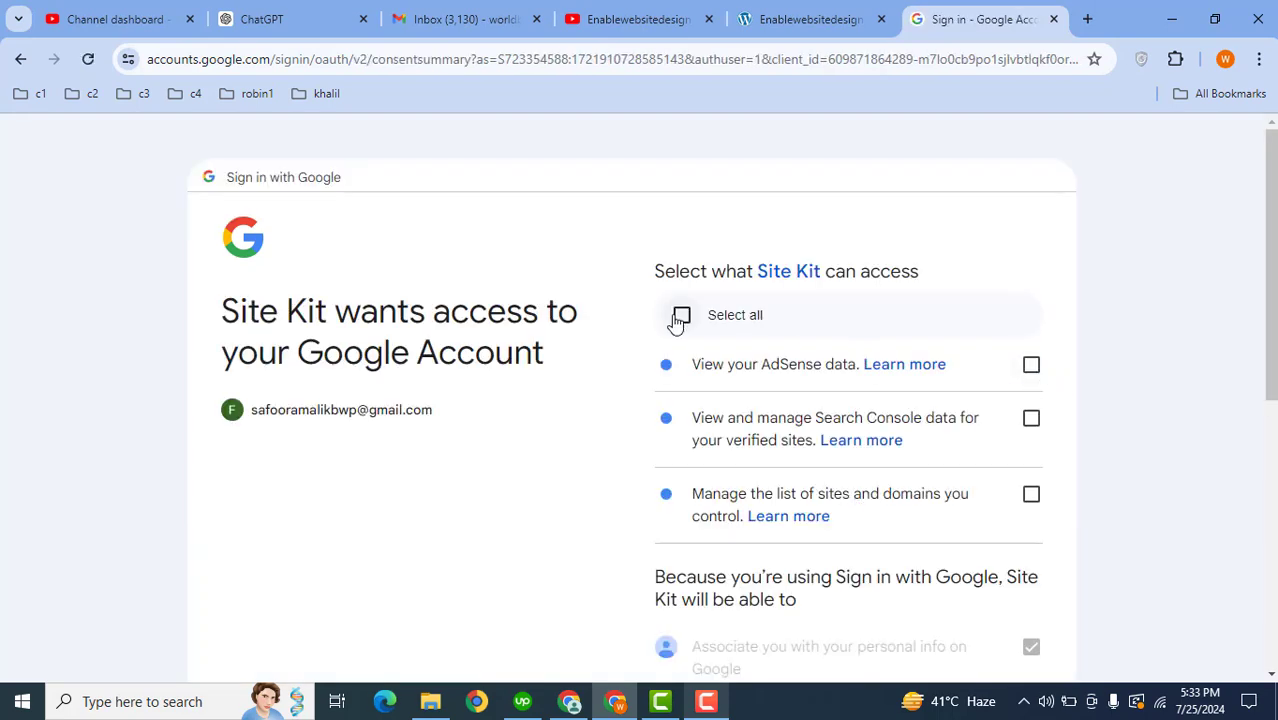
click(681, 316)
scroll(1274, 448, down, 4)
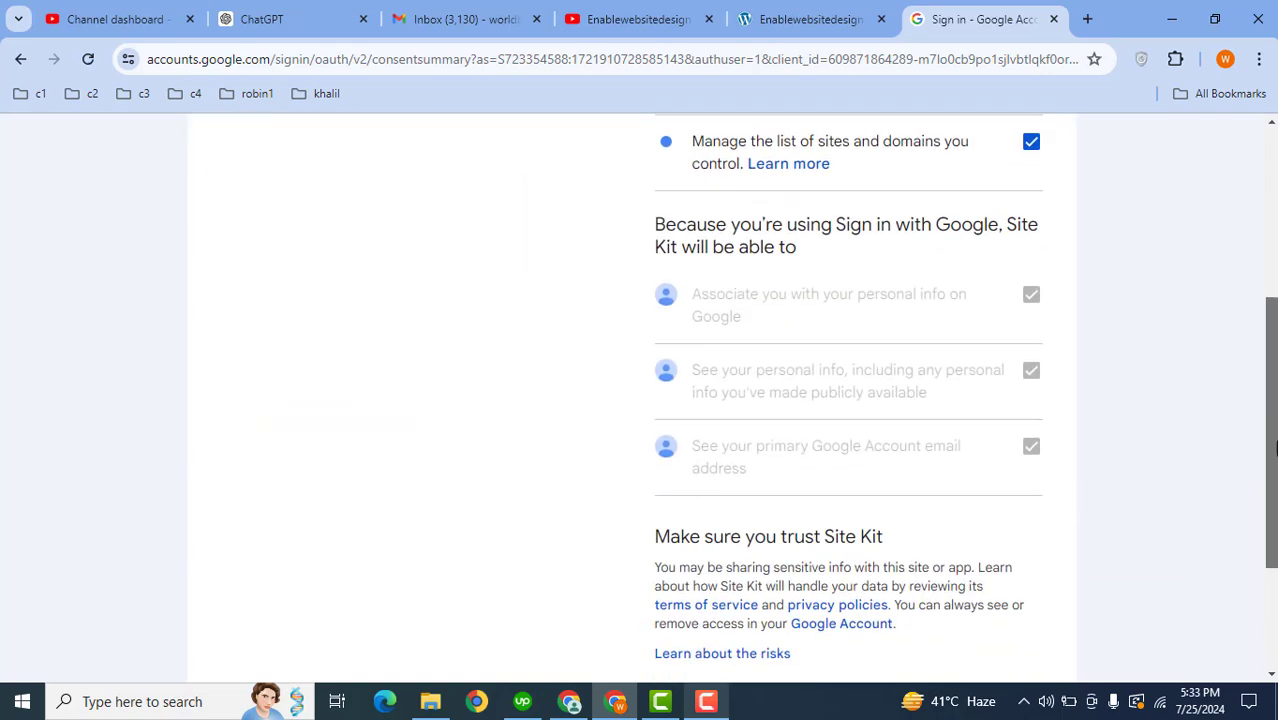
scroll(1274, 448, down, 2)
click(884, 556)
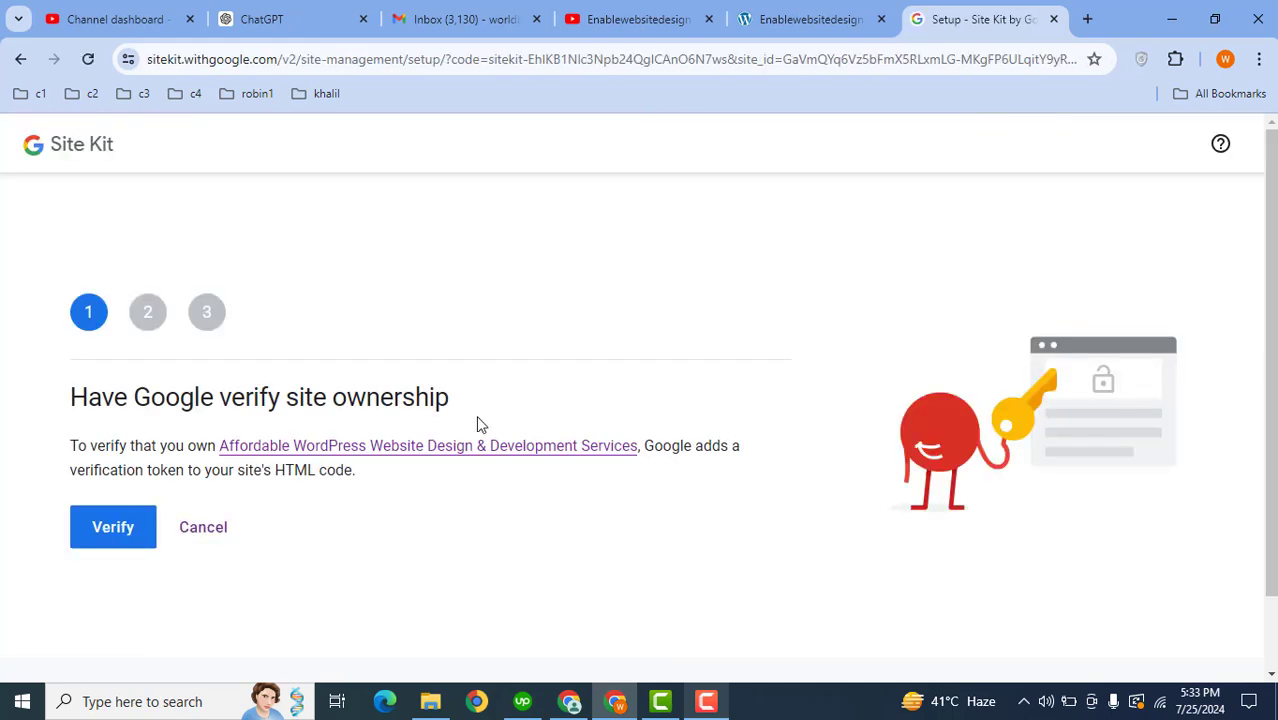
Step: Complete the Site Kit setup stages for site ownership, dashboard metrics and Search Console, returning to the dashboard
click(127, 535)
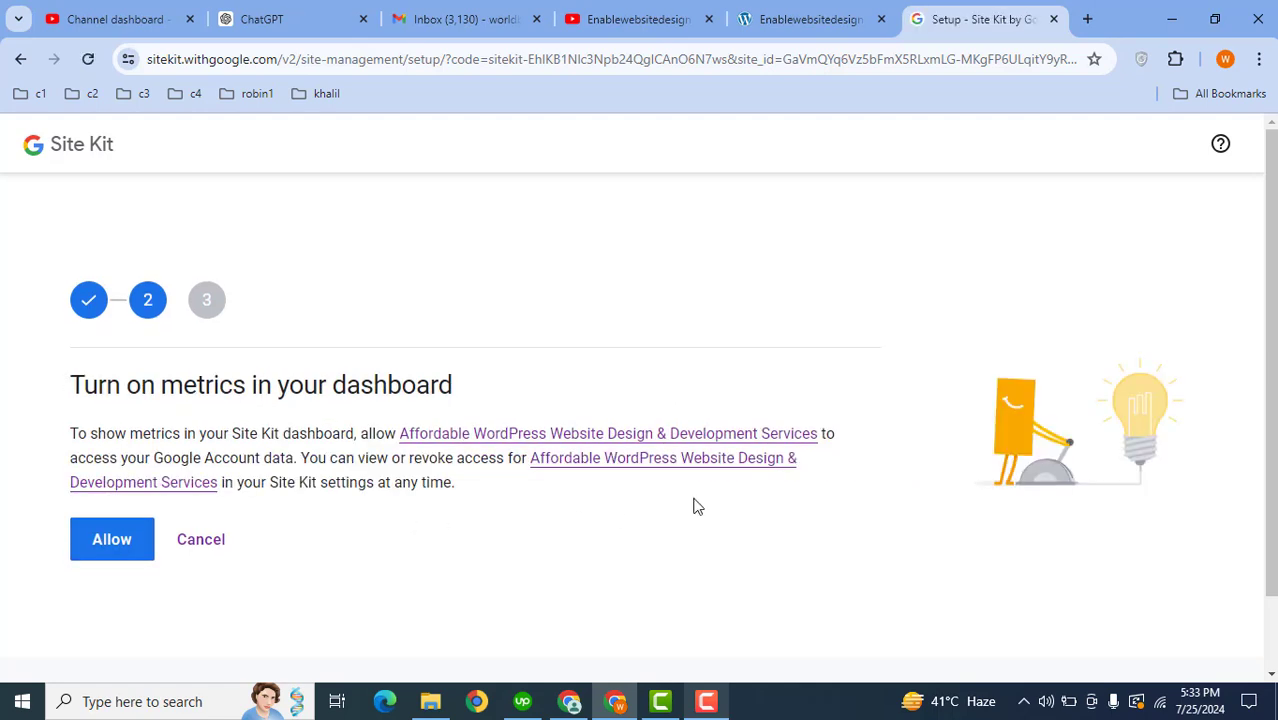
click(111, 546)
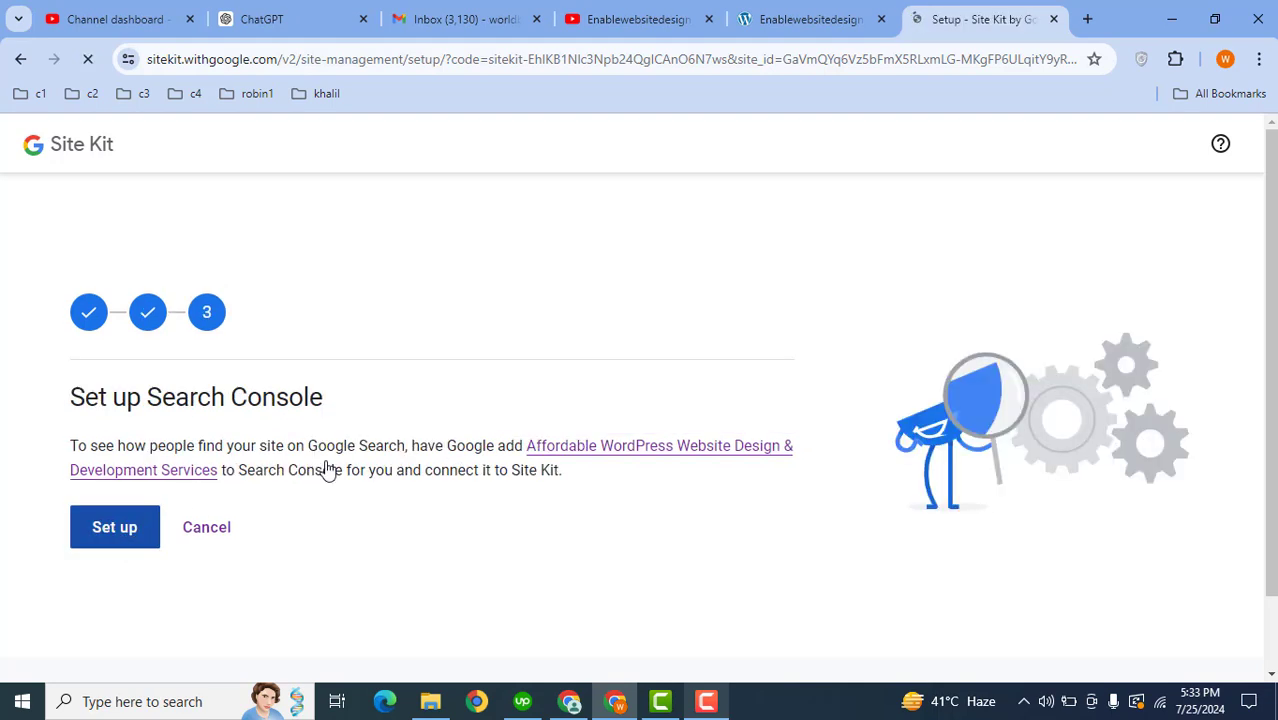
click(110, 527)
mouse_move(1274, 222)
mouse_down()
mouse_move(1274, 300)
mouse_move(1274, 224)
mouse_up()
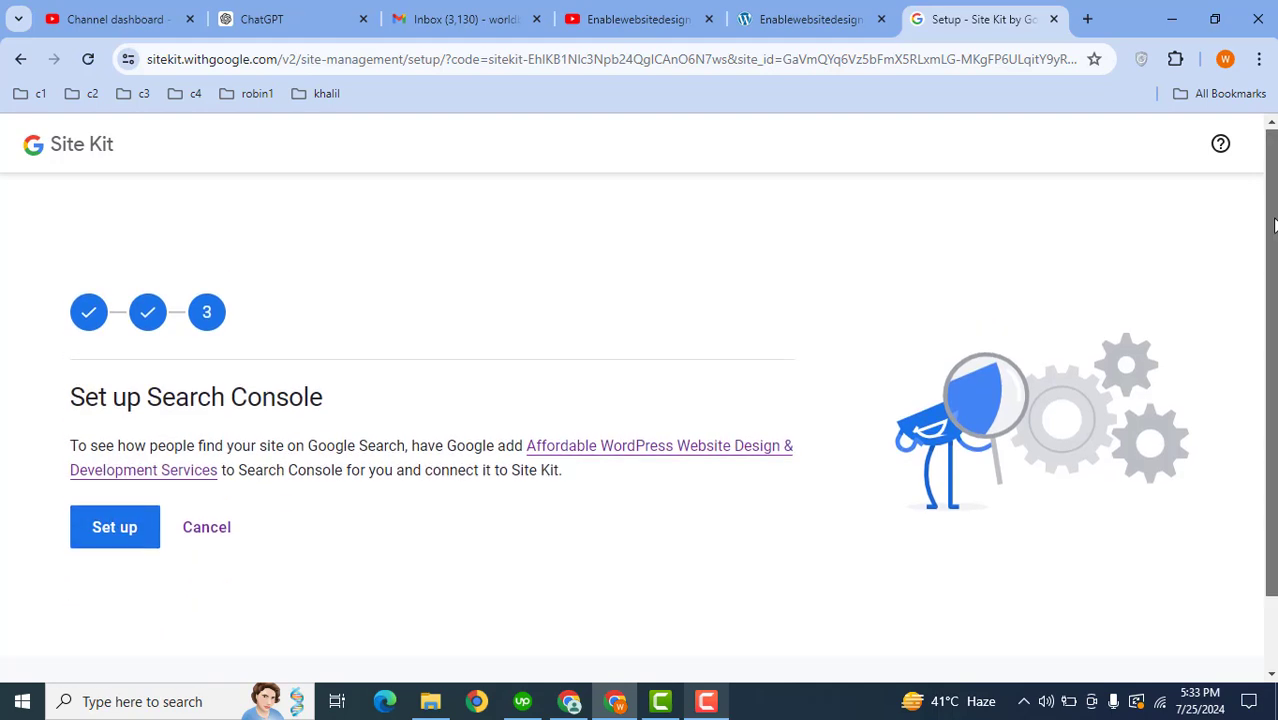
click(114, 534)
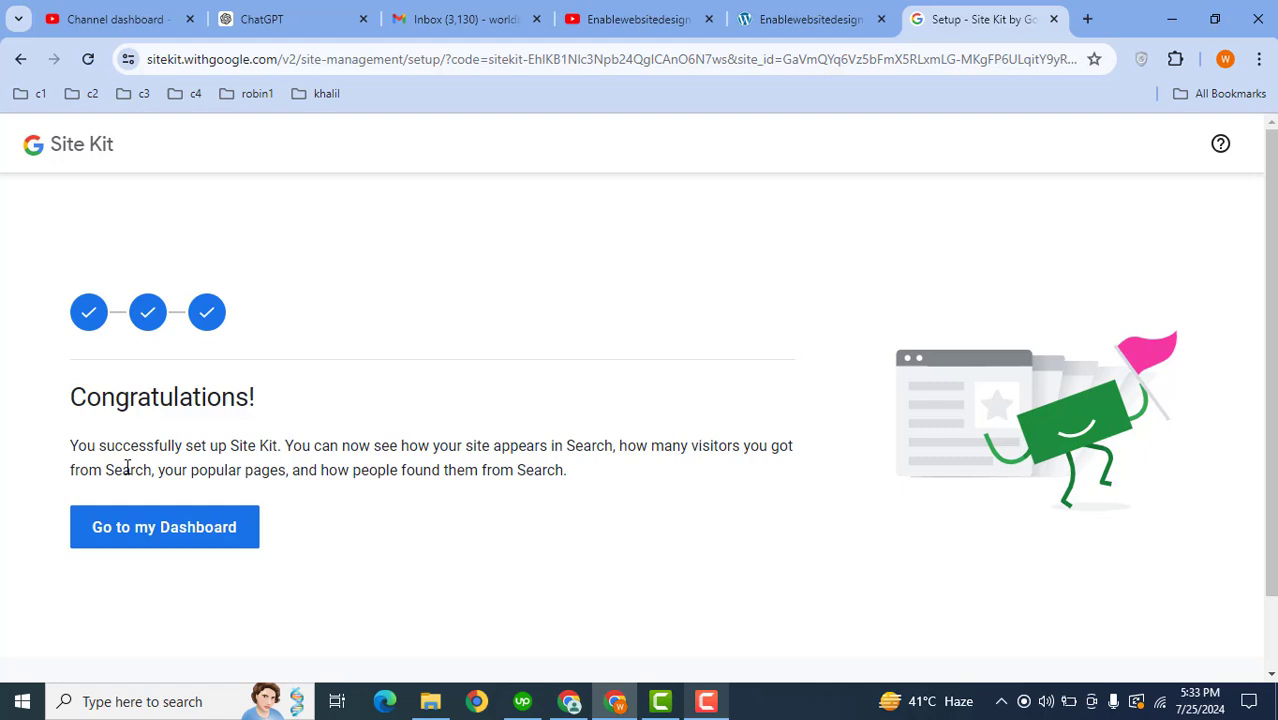
click(176, 545)
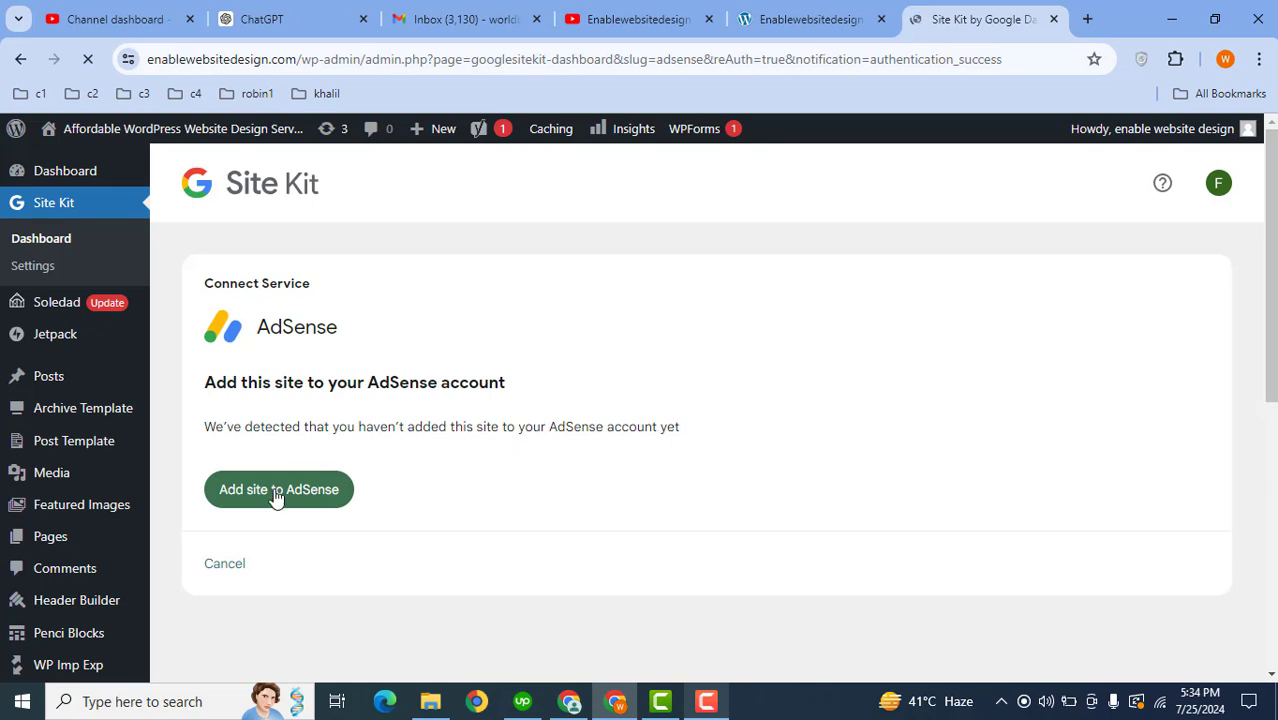
Step: Add enablewebsitedesign.com as a site in the AdSense account and select Meta tag as its ownership verification method
click(262, 491)
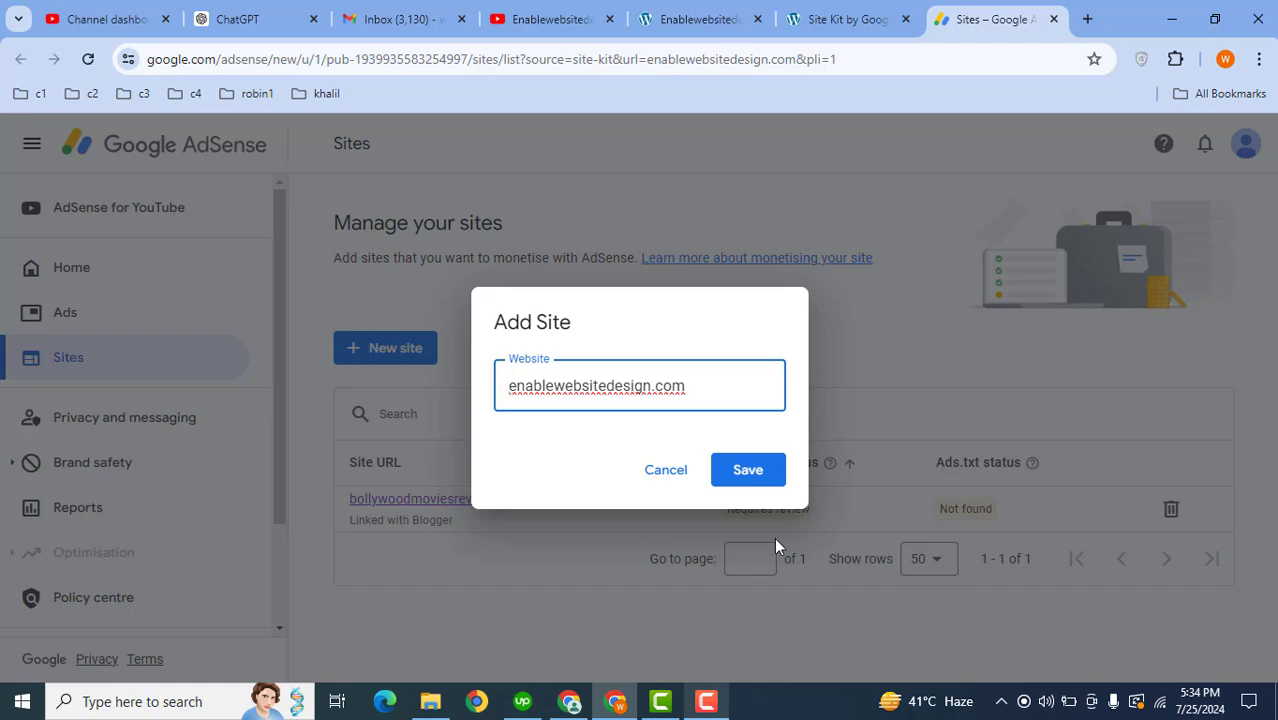
click(757, 487)
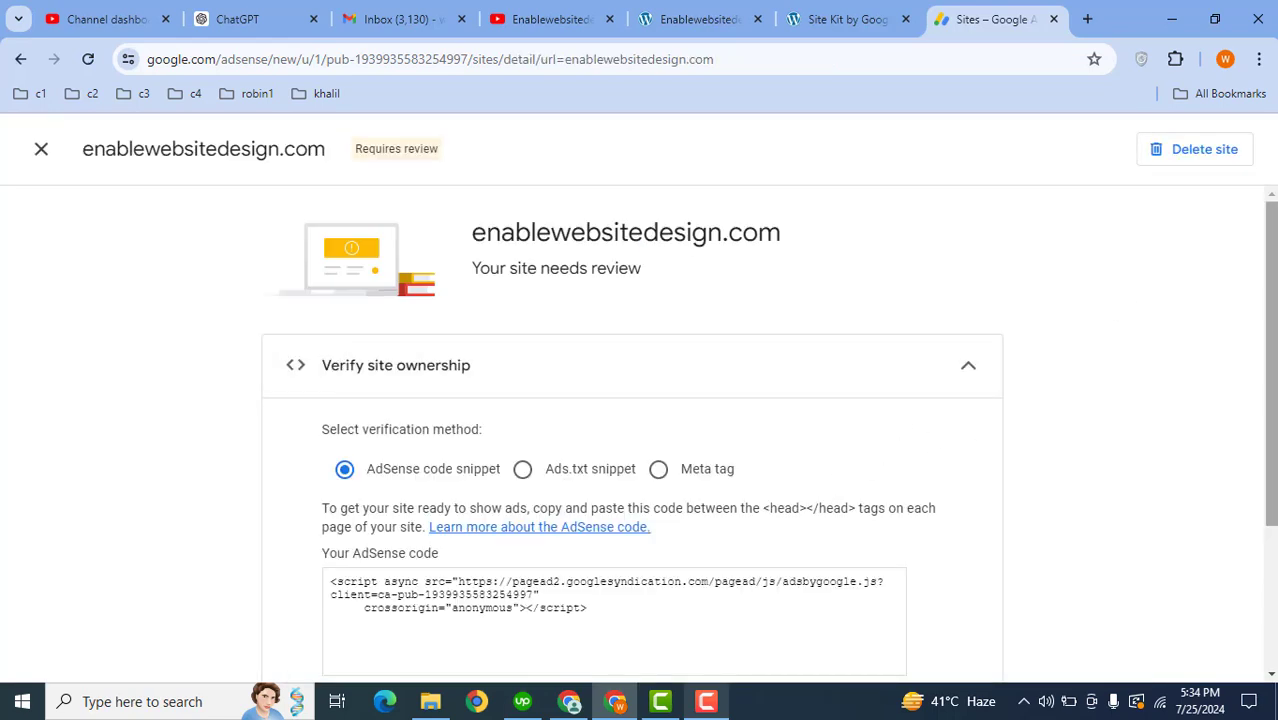
scroll(902, 405, down, 2)
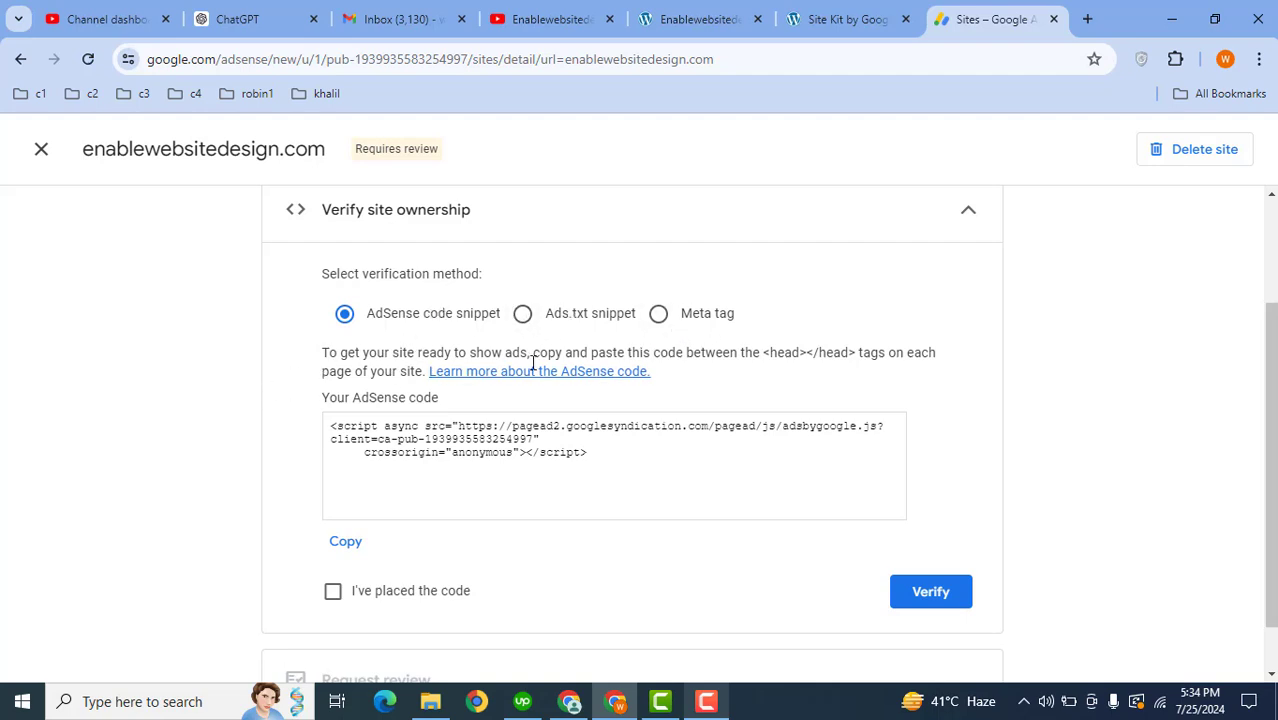
click(660, 316)
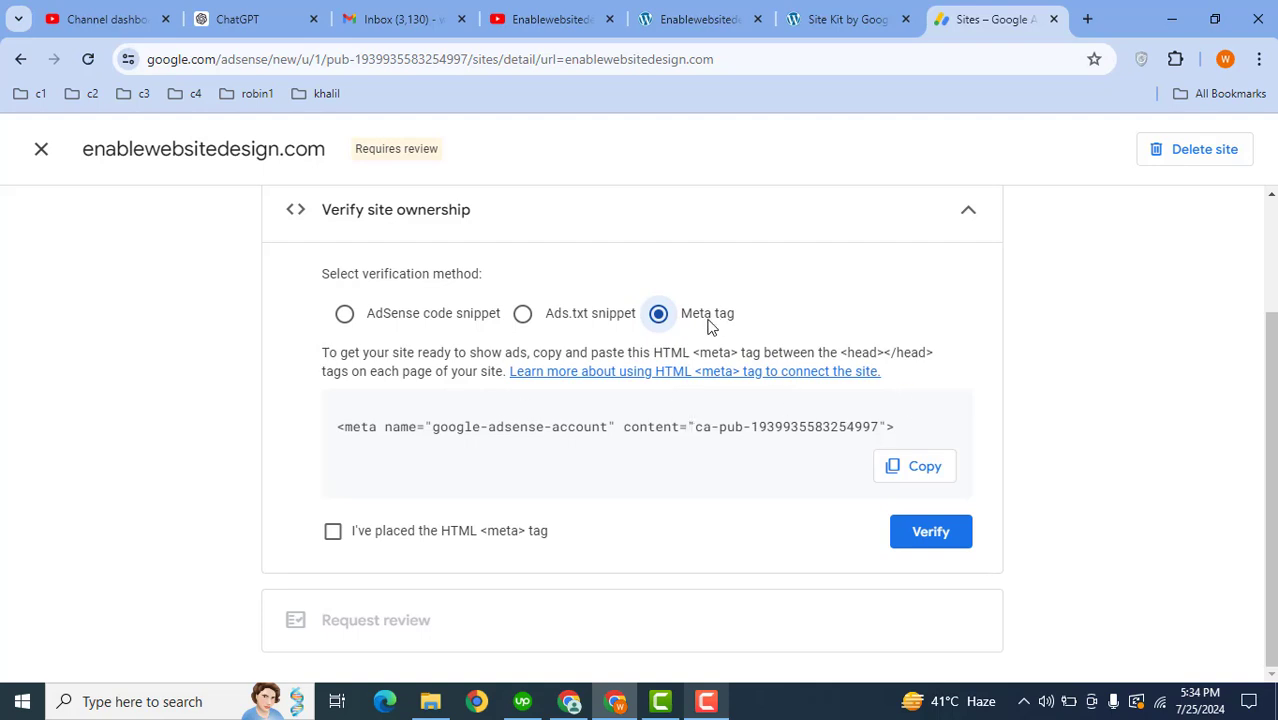
Step: Copy the AdSense meta tag and open the Theme File Editor in the site's WordPress admin
click(905, 467)
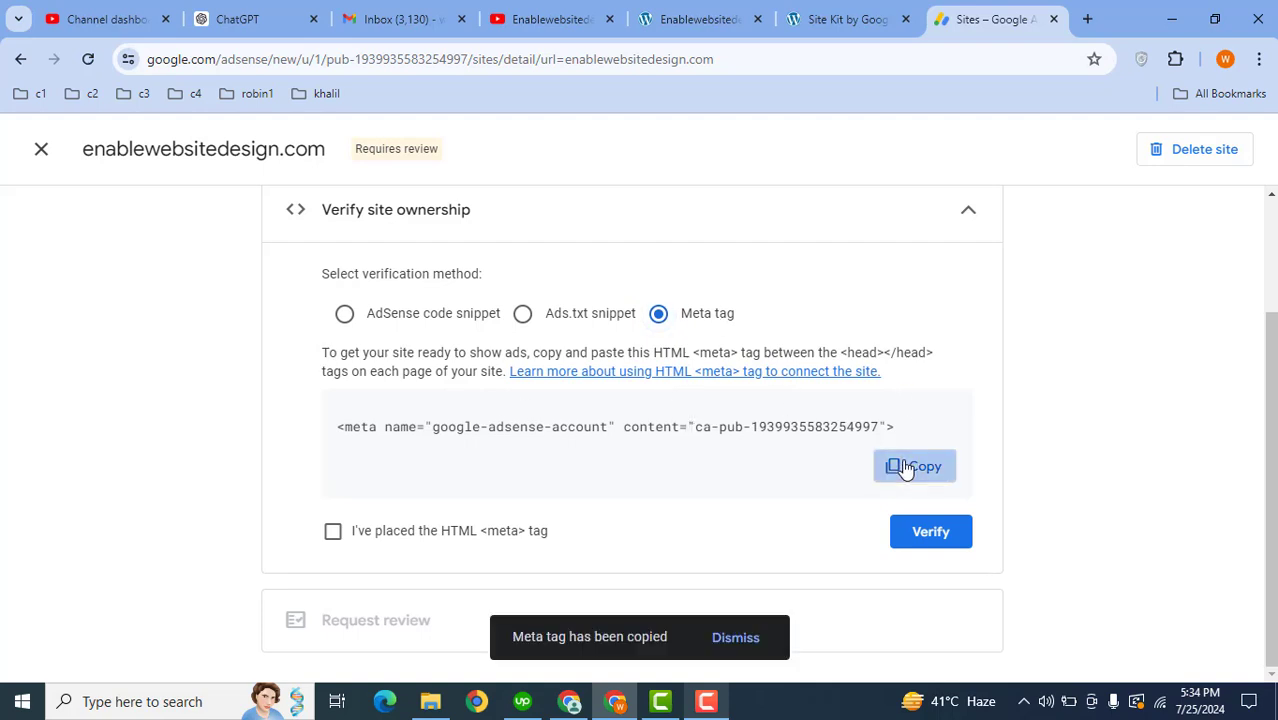
click(869, 10)
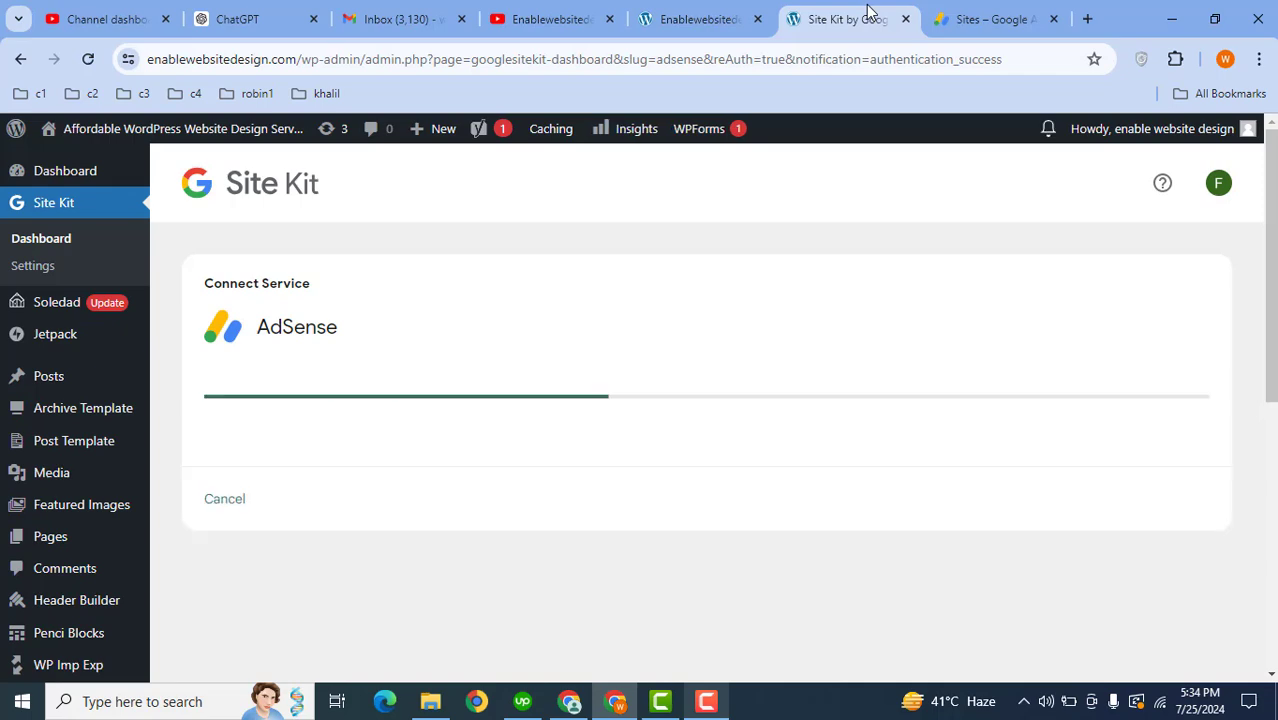
drag(1273, 250, 1273, 289)
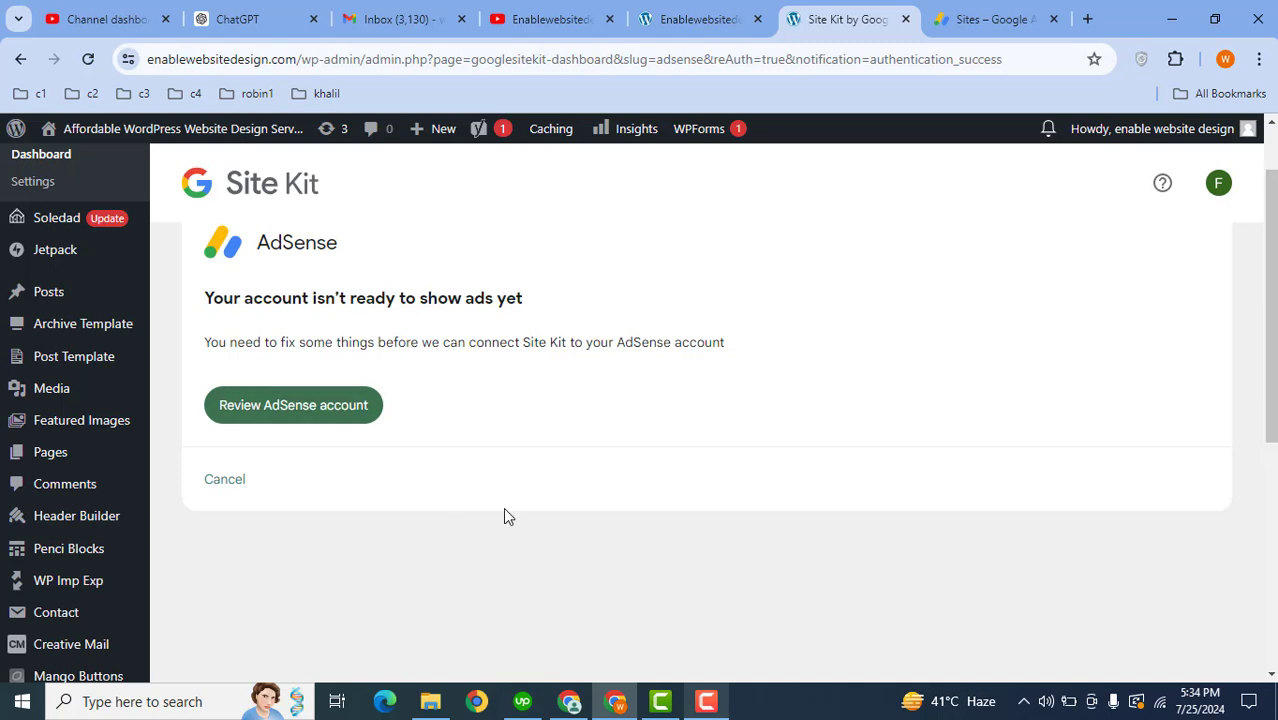
scroll(278, 518, down, 3)
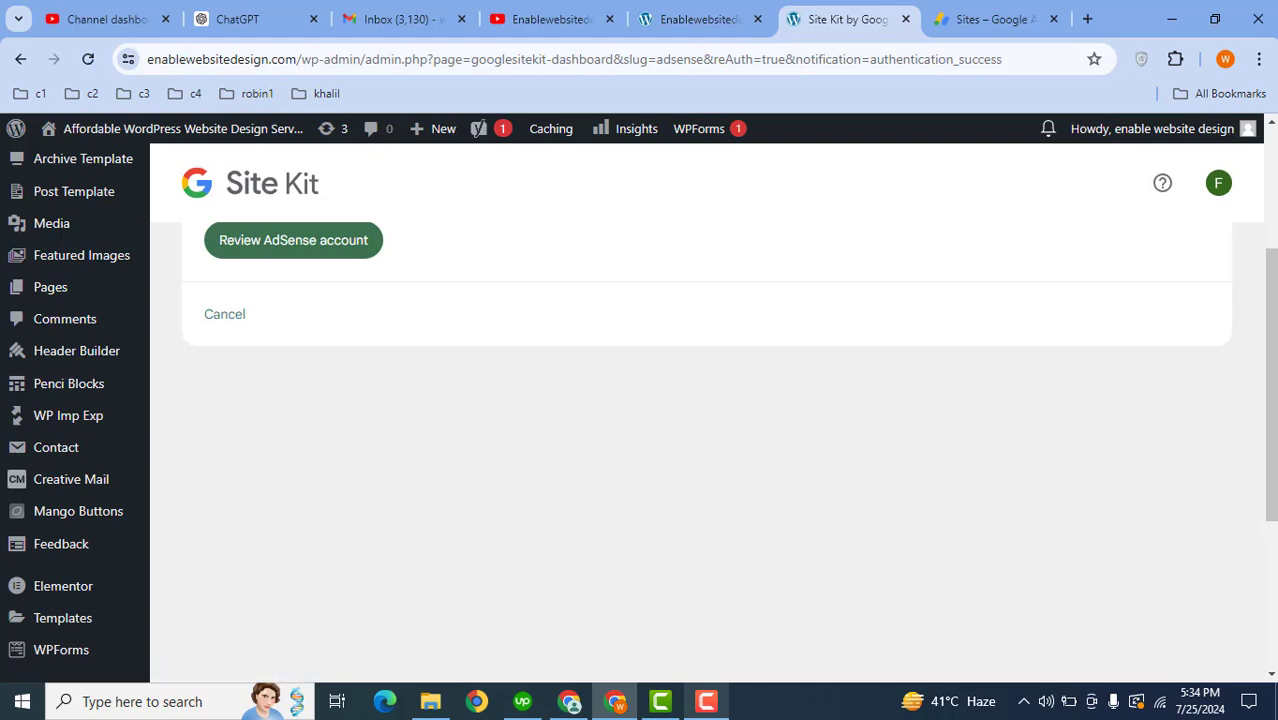
scroll(1258, 309, up, 3)
scroll(1260, 330, down, 4)
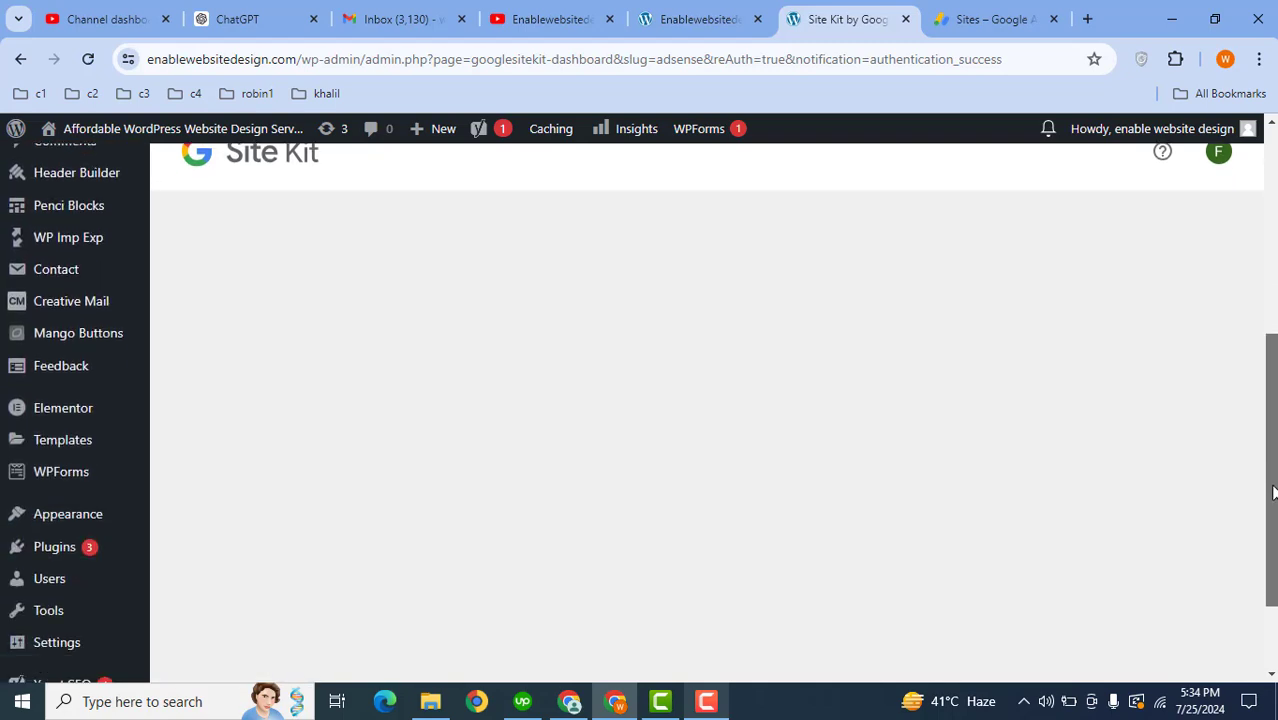
mouse_move(61, 492)
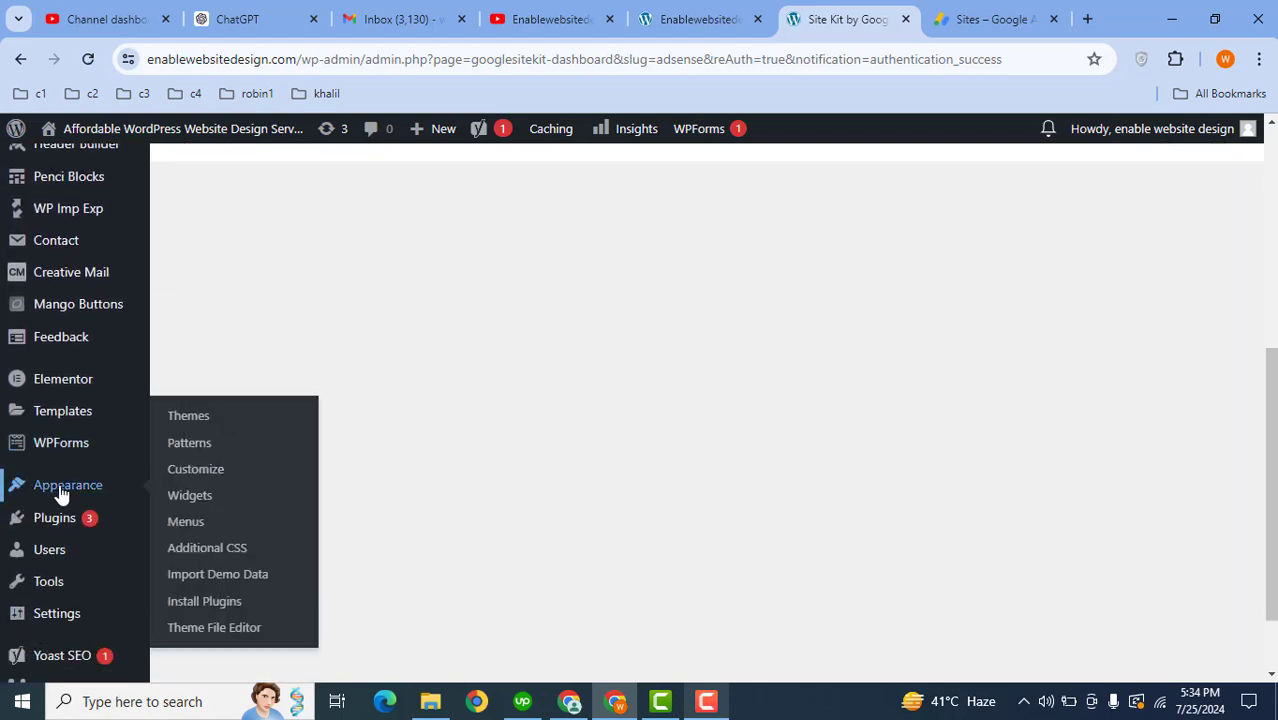
click(215, 627)
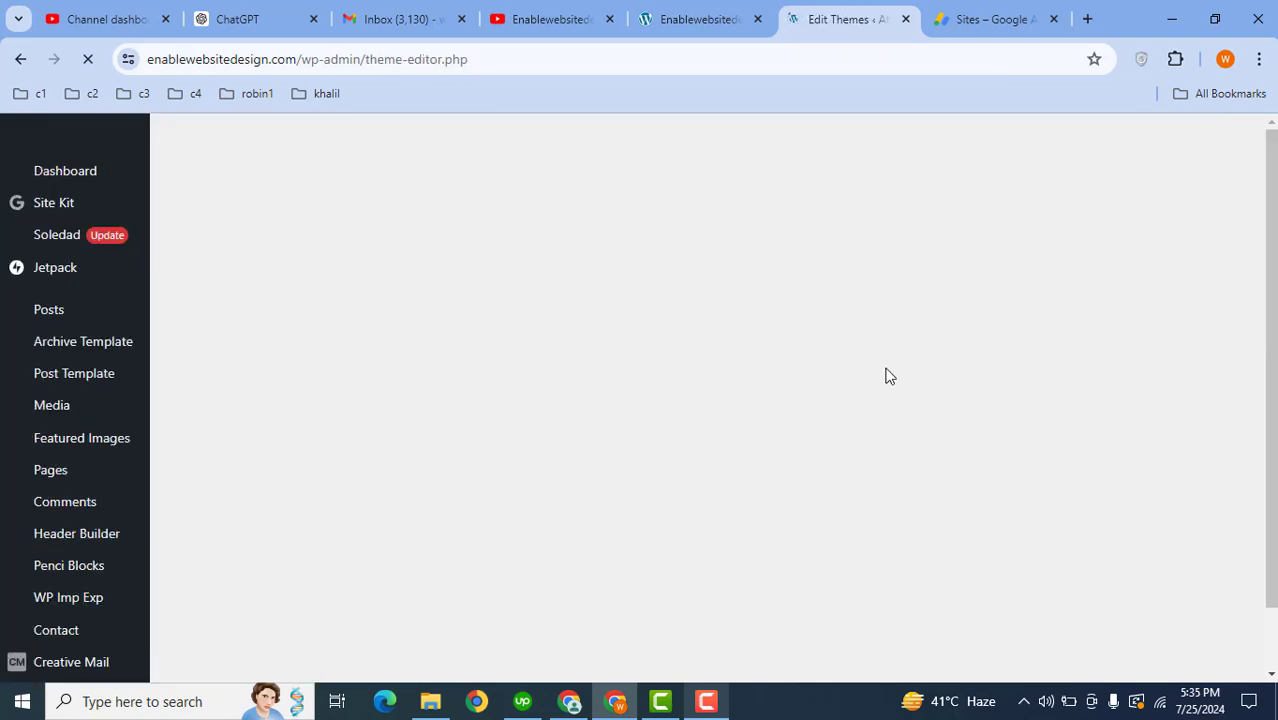
Step: Load the soledad parent theme for editing in the Theme File Editor
scroll(1207, 308, down, 3)
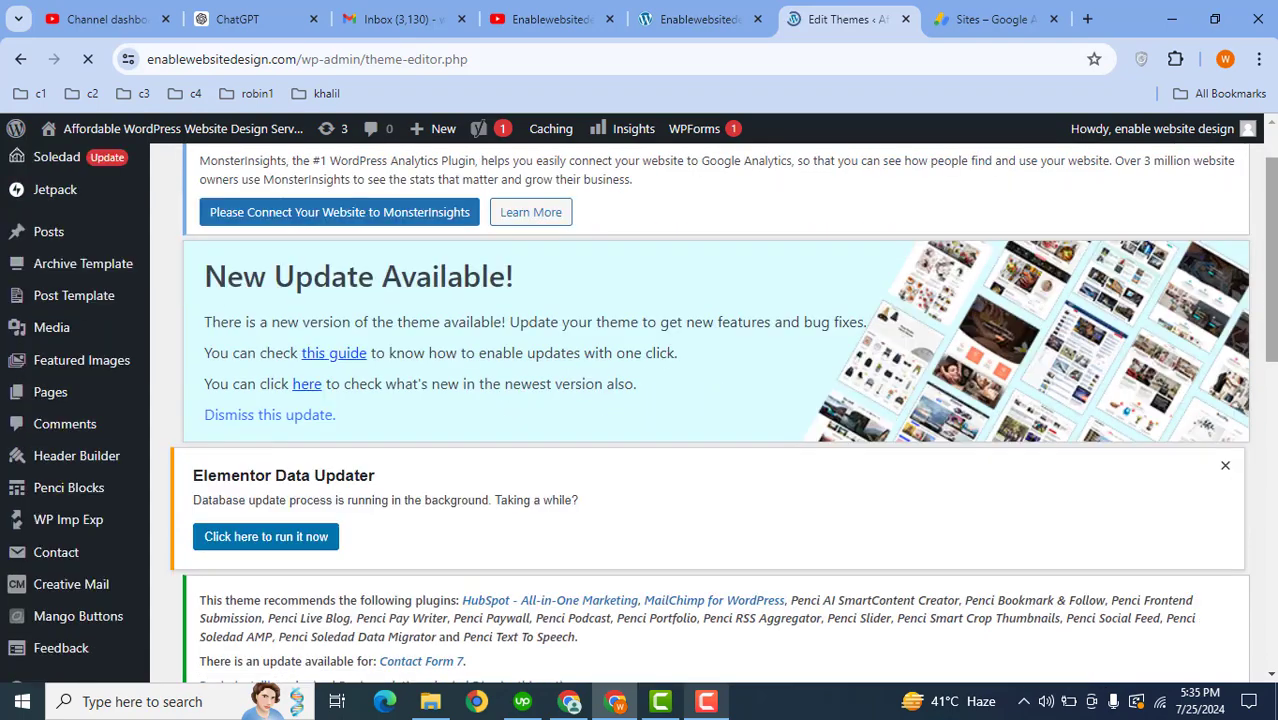
scroll(1217, 422, down, 4)
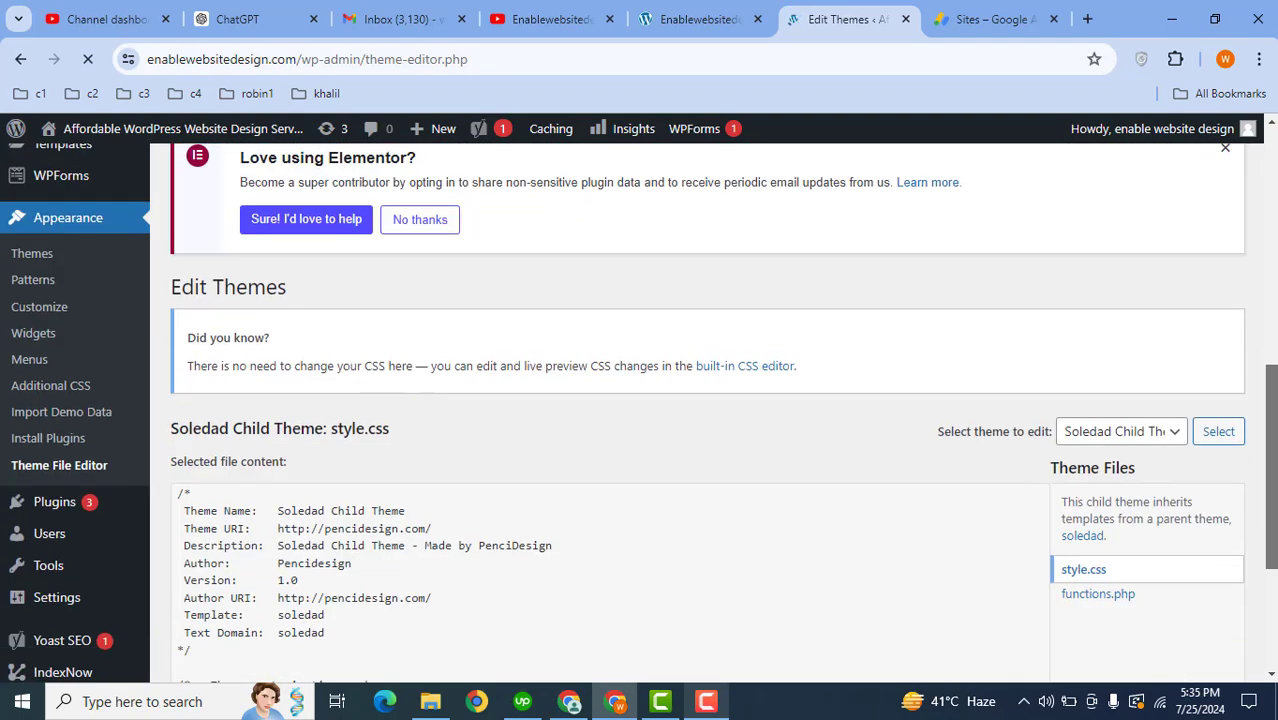
click(1120, 347)
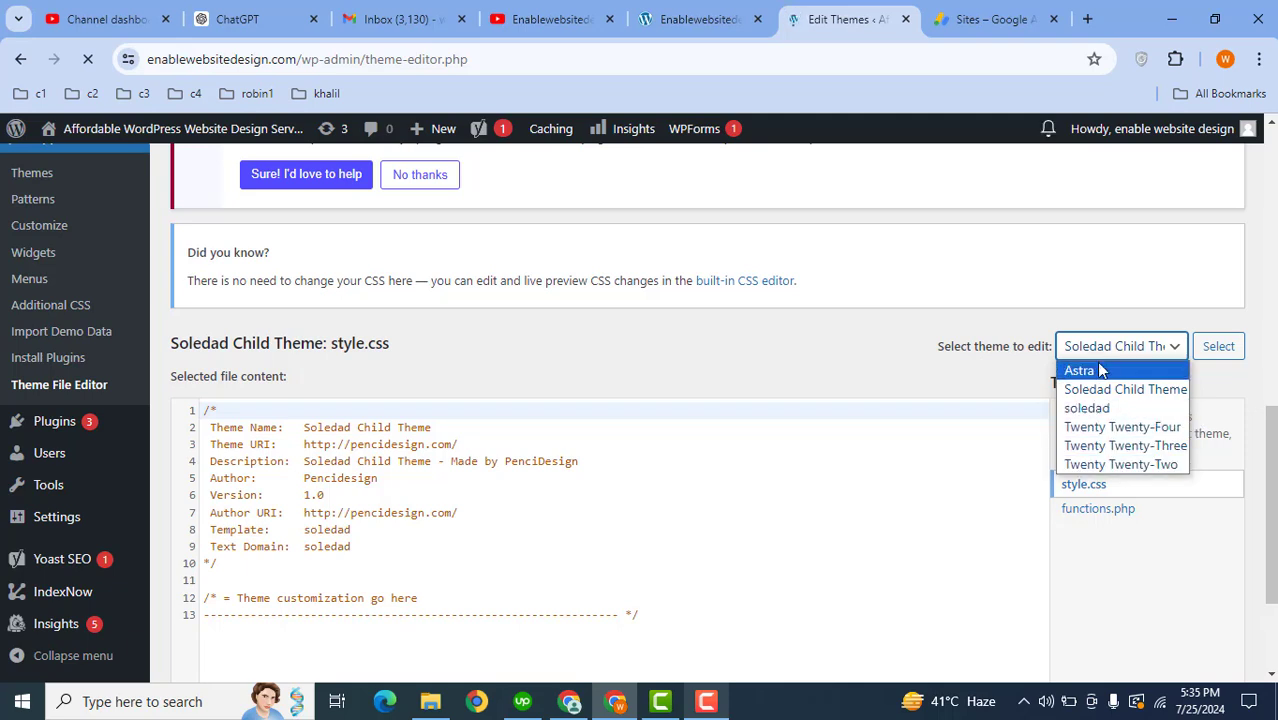
click(1082, 408)
click(1218, 347)
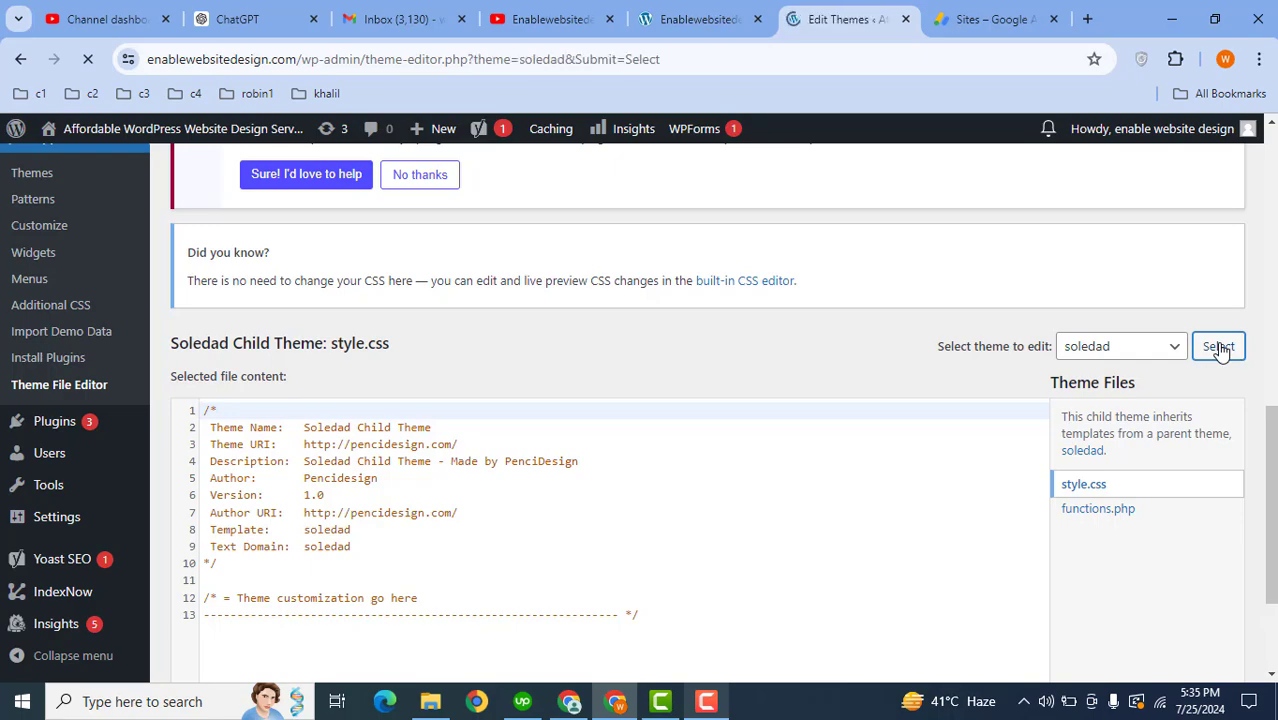
Step: Open the soledad theme's header.php from its theme files
scroll(707, 413, down, 2)
scroll(707, 413, down, 5)
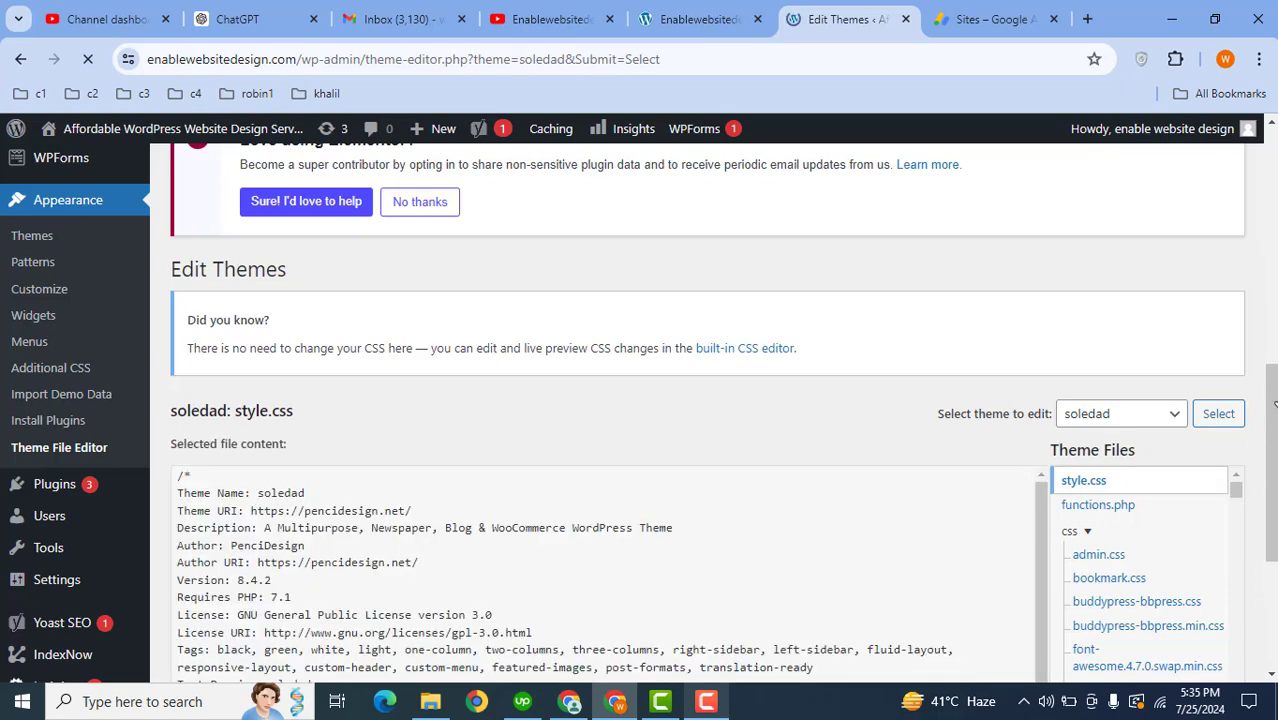
scroll(1117, 463, down, 2)
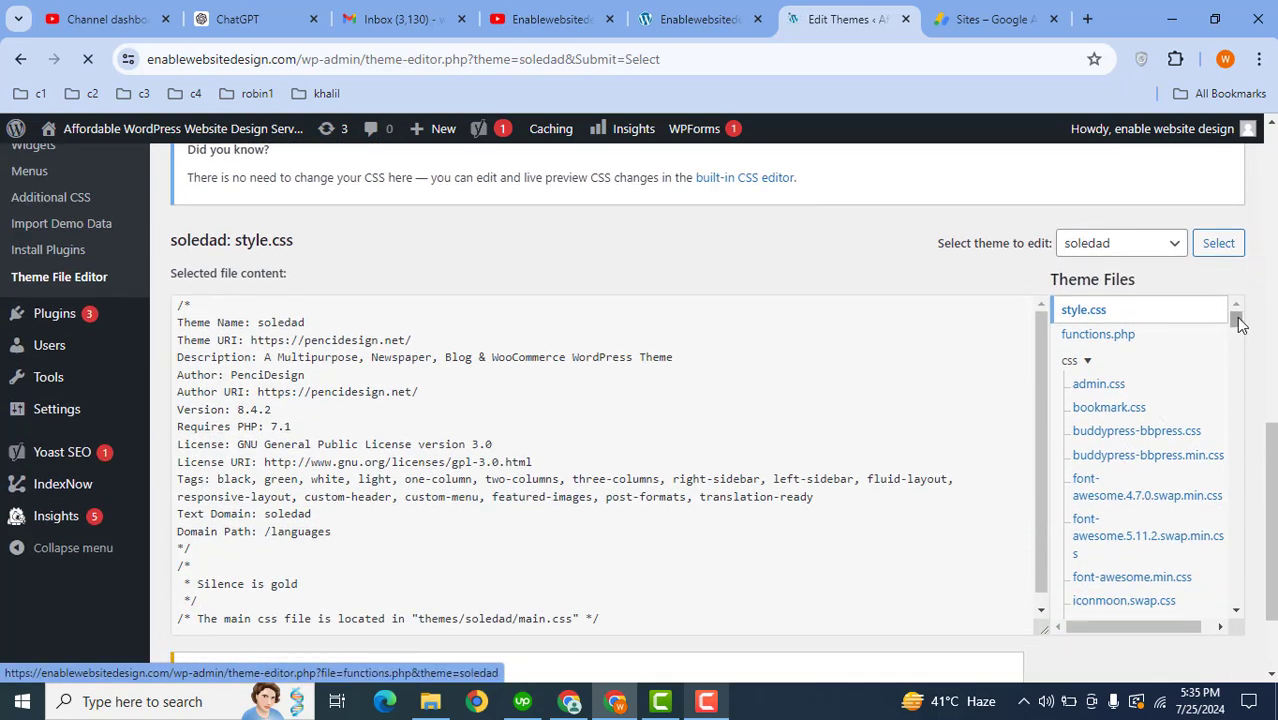
mouse_move(1232, 320)
mouse_down()
mouse_move(1236, 355)
mouse_move(1236, 336)
mouse_up()
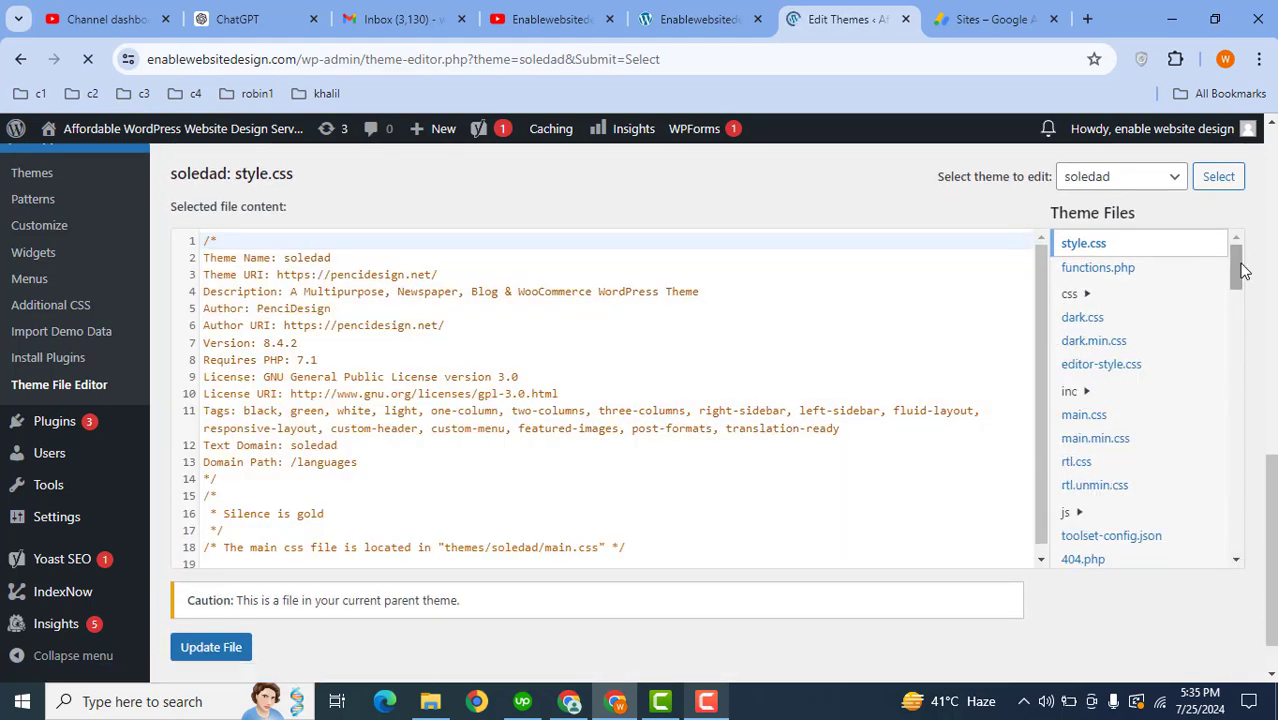
drag(1241, 268, 1247, 447)
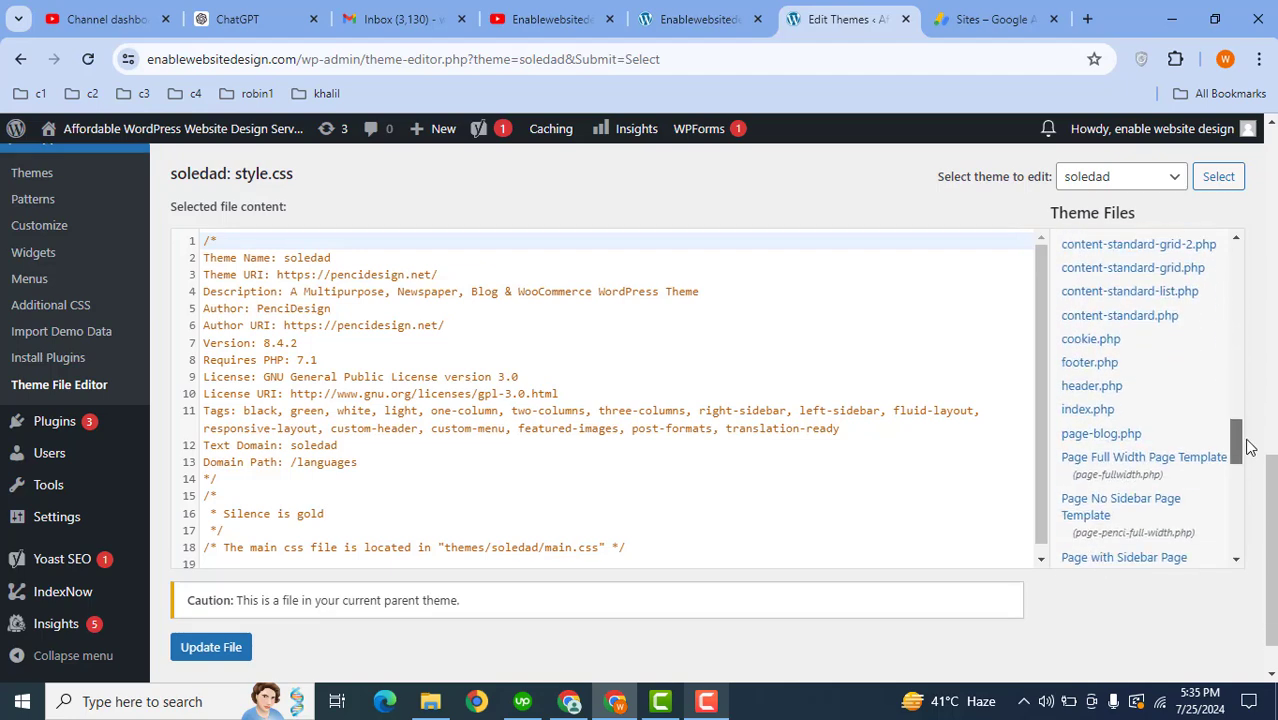
click(1091, 391)
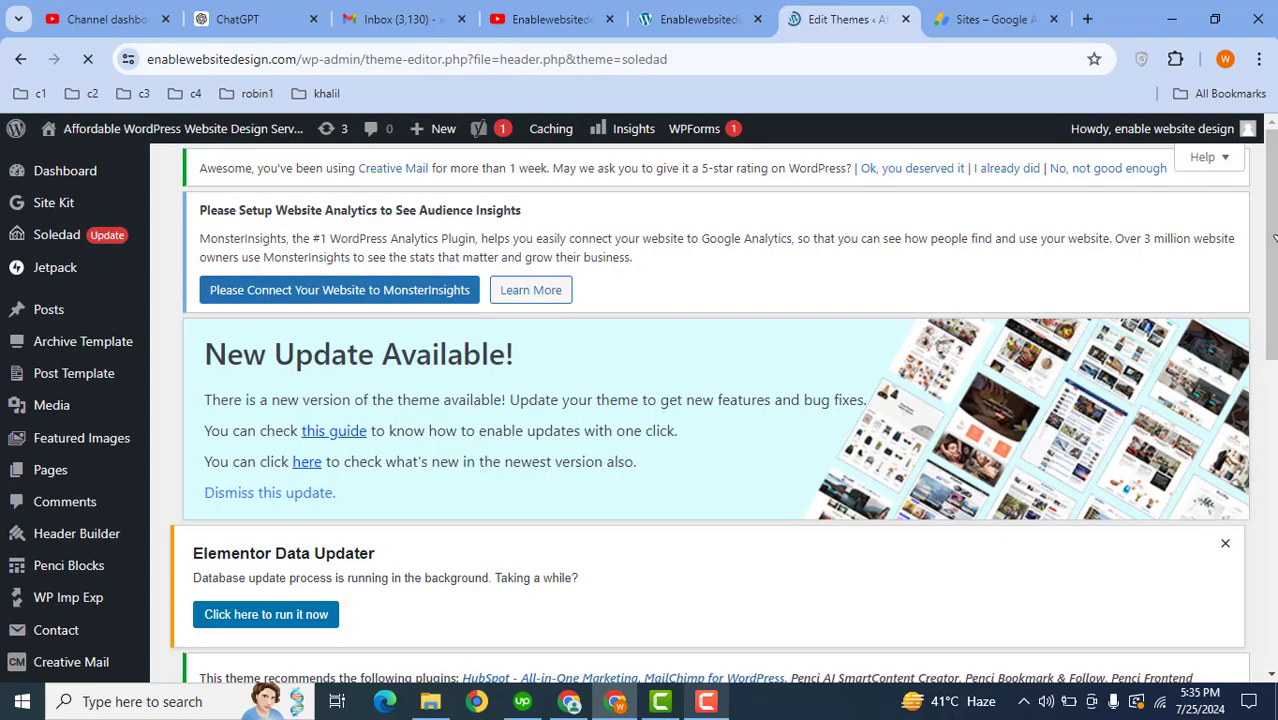
Step: Paste the copied AdSense meta tag on a new line below the google-site-verification tag in header.php and save the file
drag(1273, 237, 1272, 436)
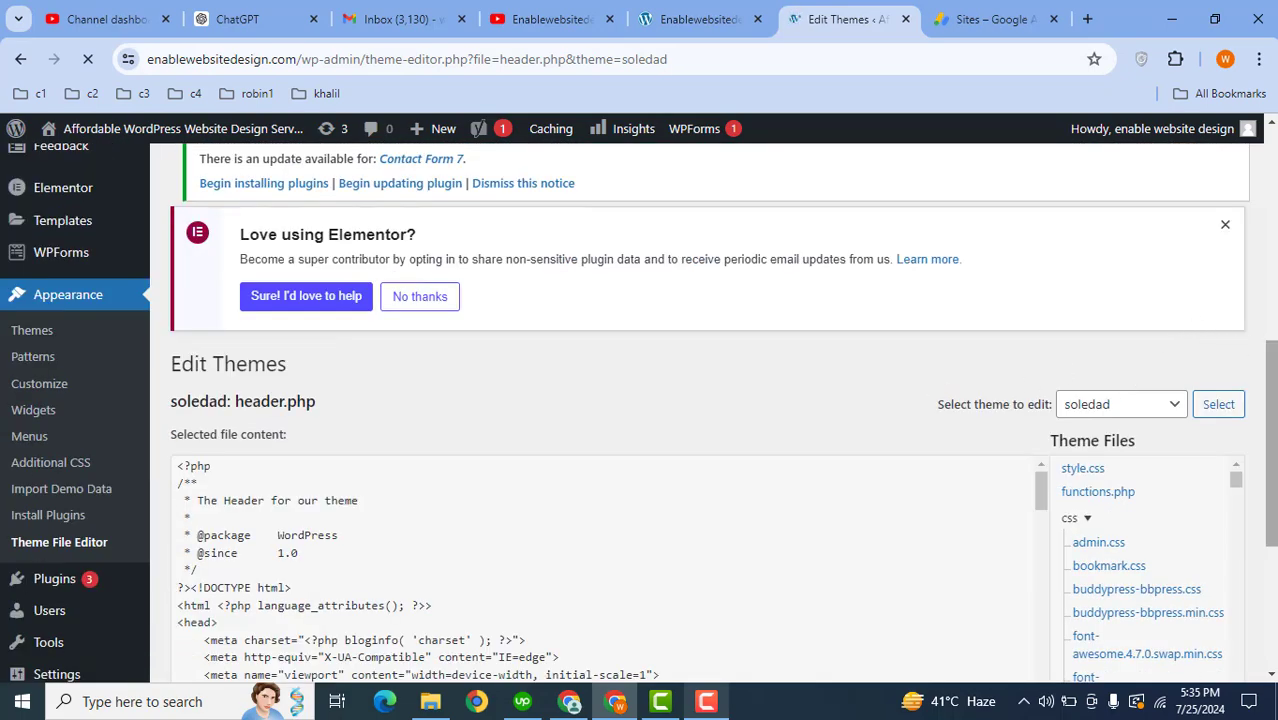
drag(1272, 345, 1272, 452)
drag(1040, 200, 1038, 230)
scroll(1038, 230, up, 4)
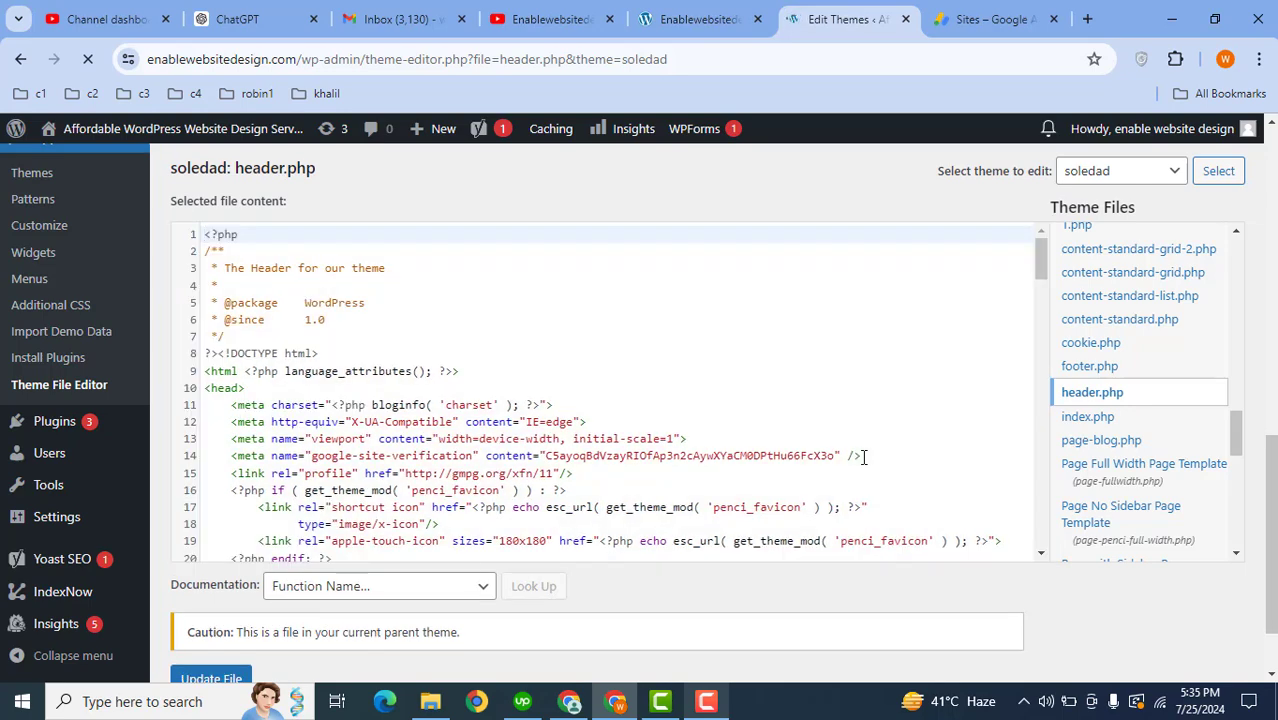
key(Return)
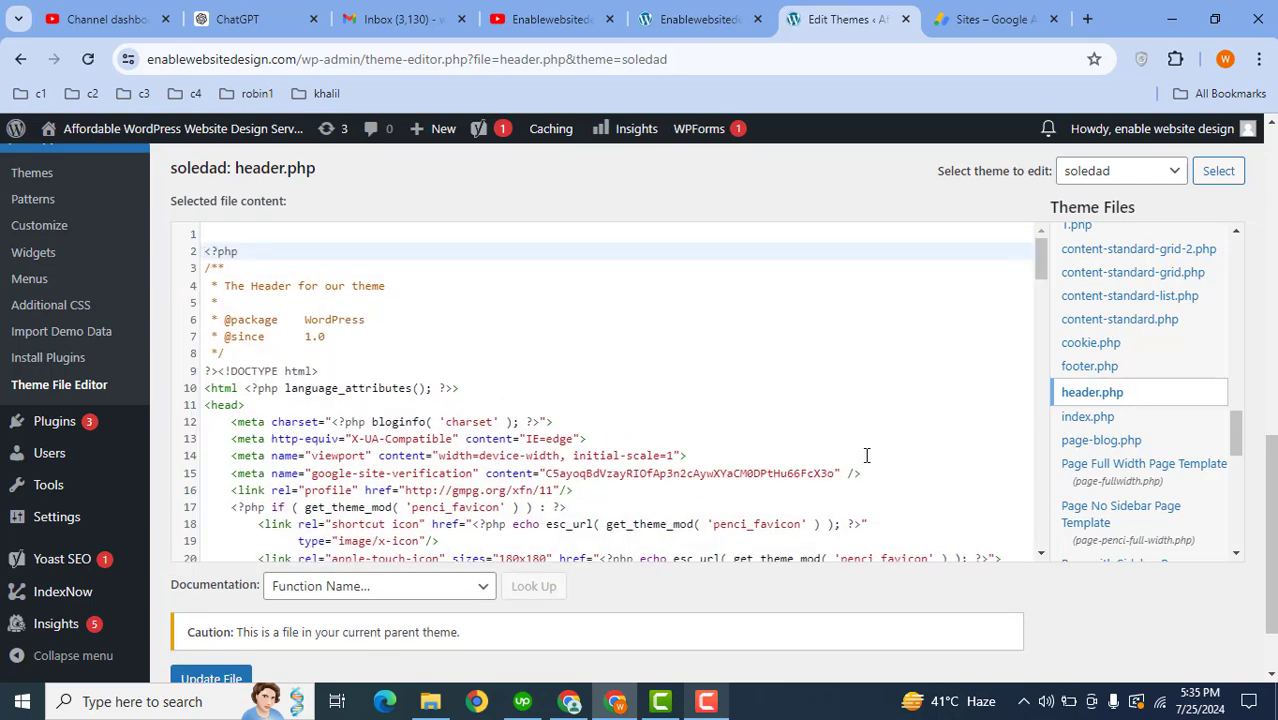
key(BackSpace)
click(908, 455)
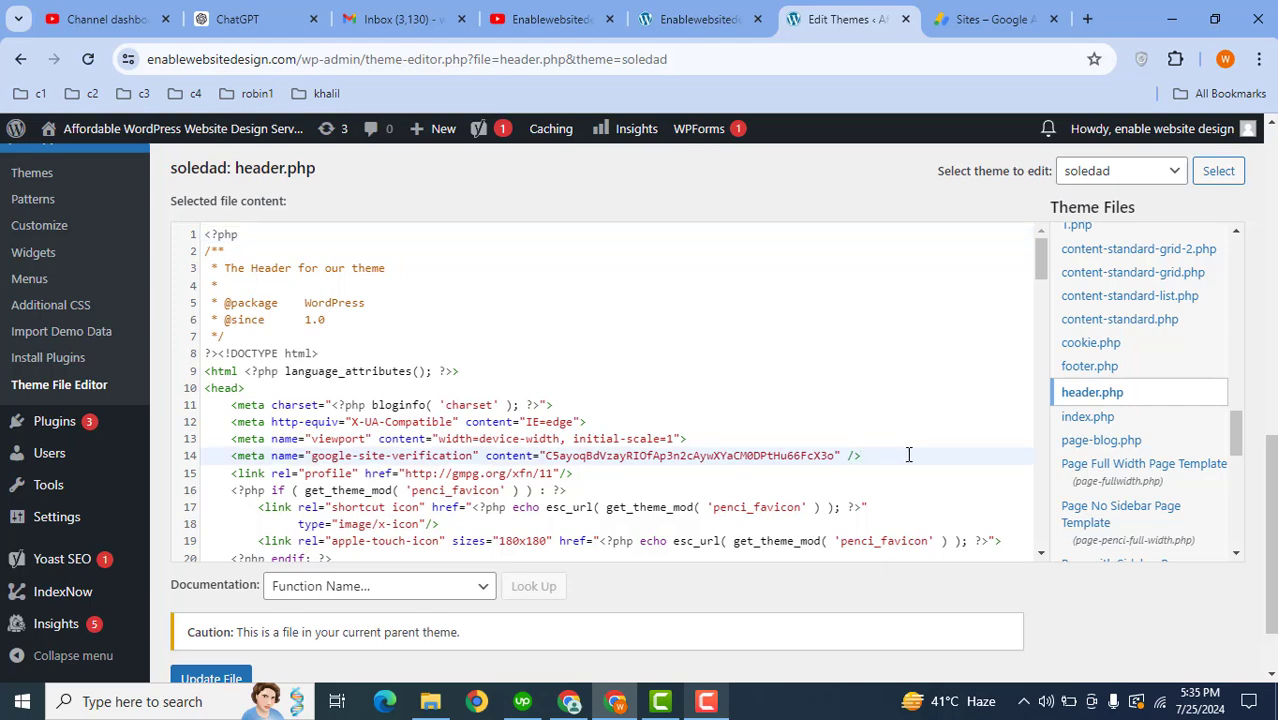
key(Return)
key(ctrl+v)
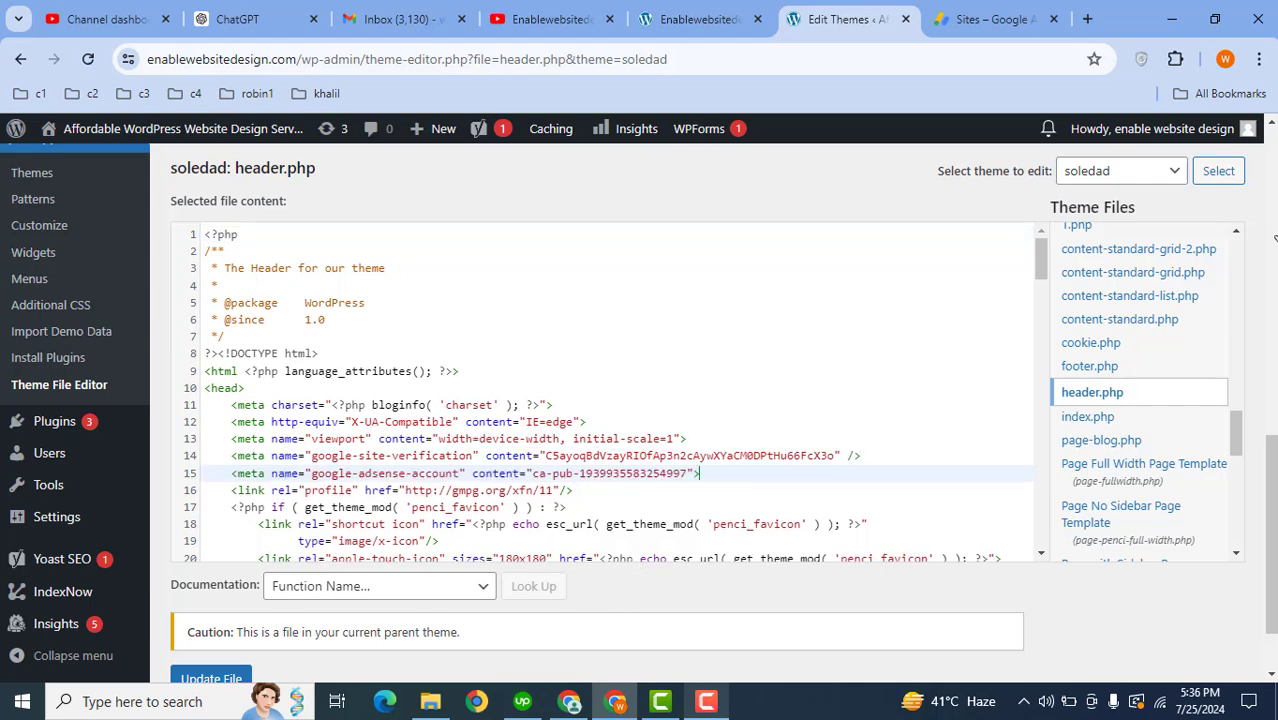
scroll(445, 645, down, 1)
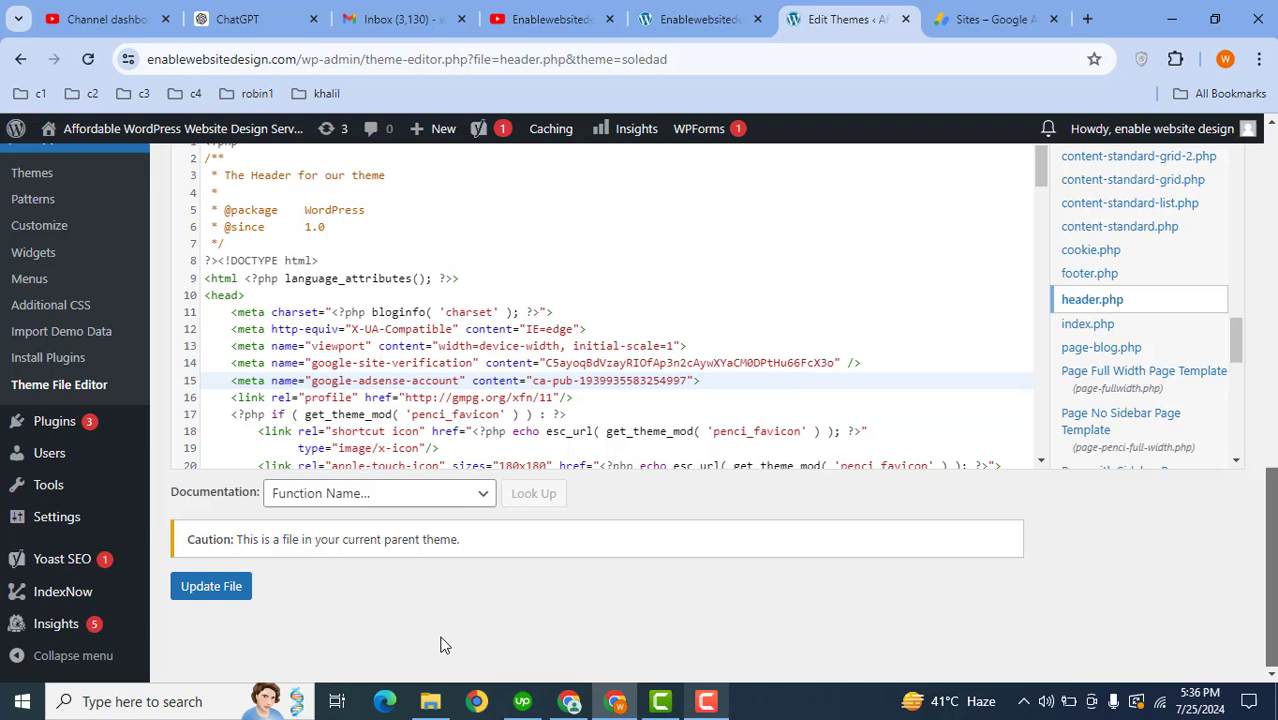
click(218, 587)
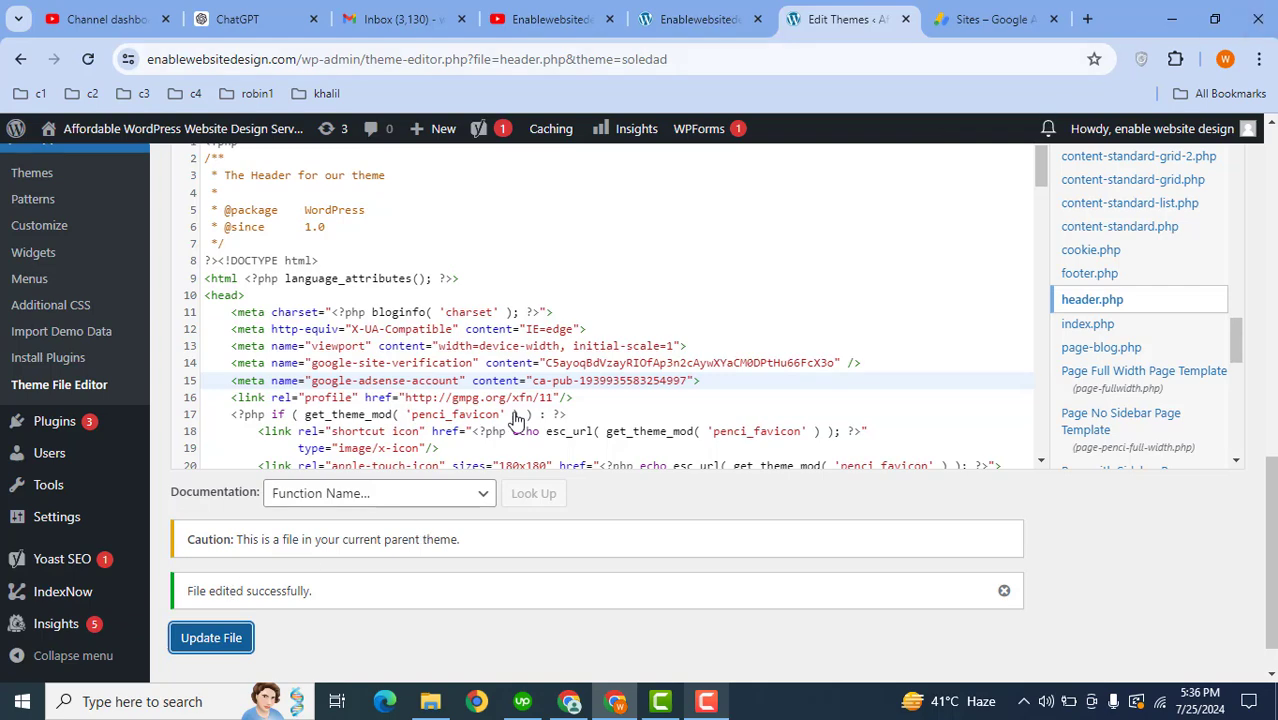
Step: Return to the site's page in AdSense, continue past the ownership verification and request a review of enablewebsitedesign.com
click(1015, 8)
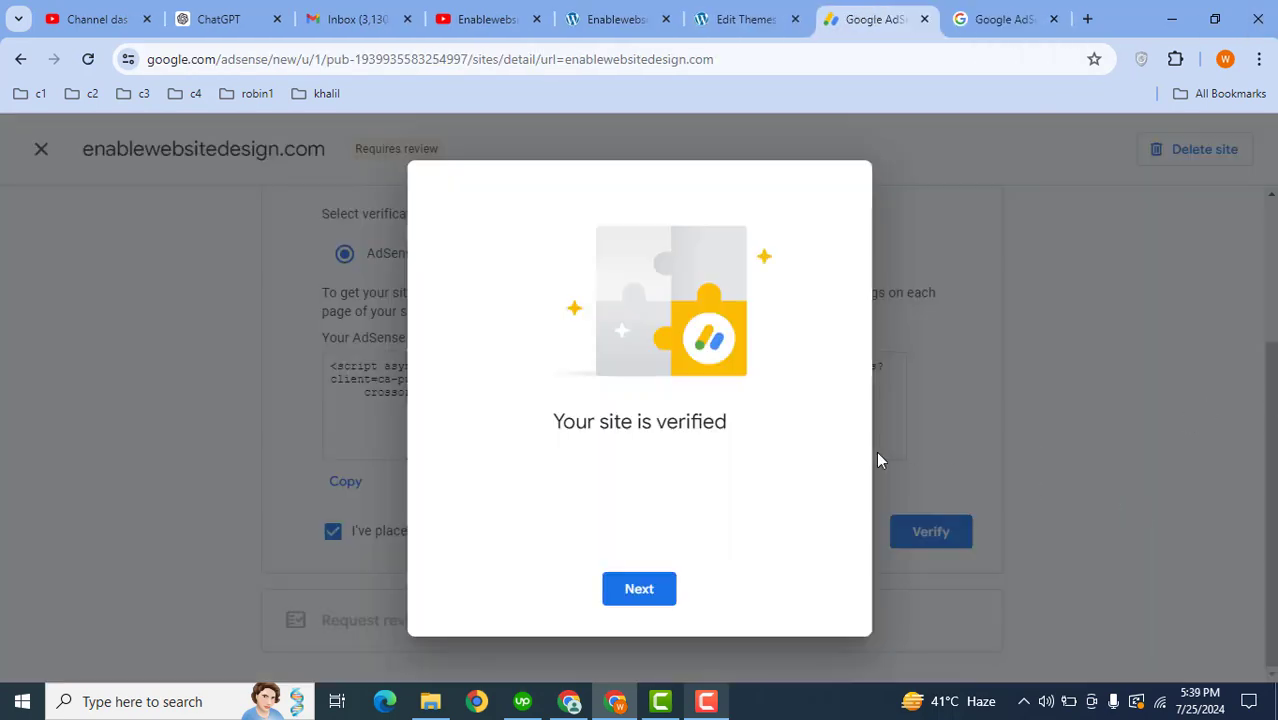
click(662, 589)
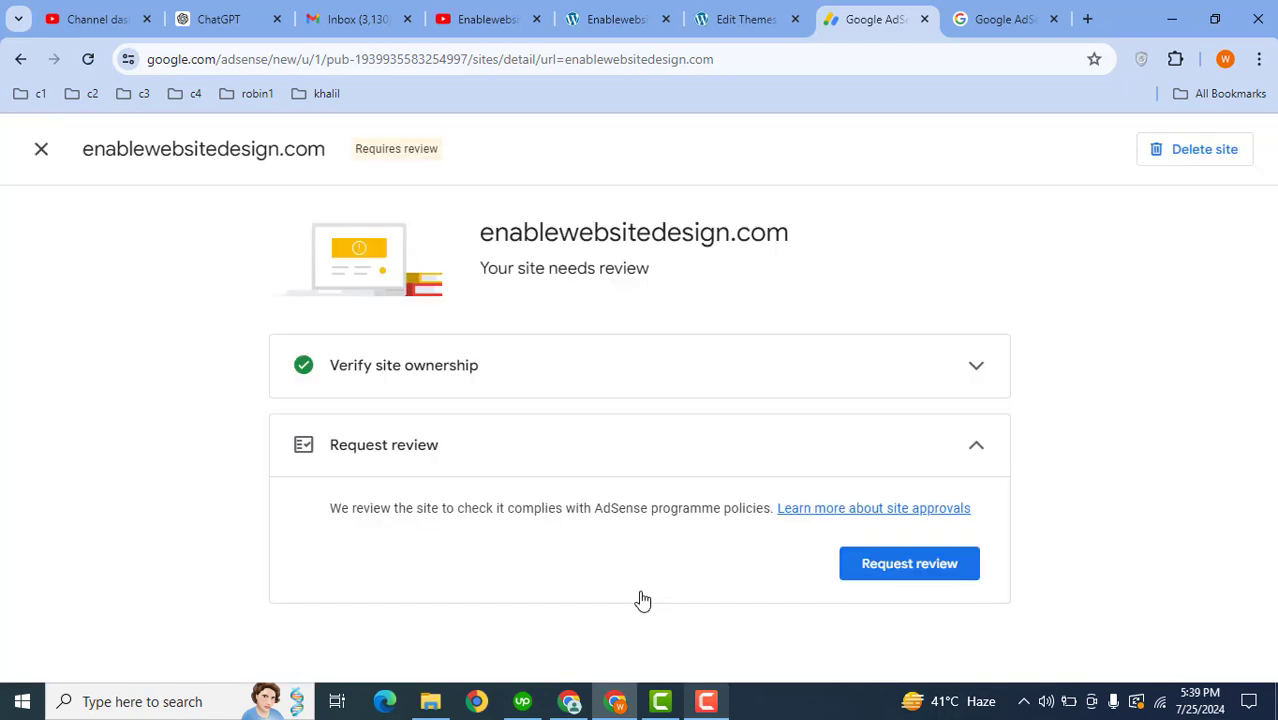
click(913, 568)
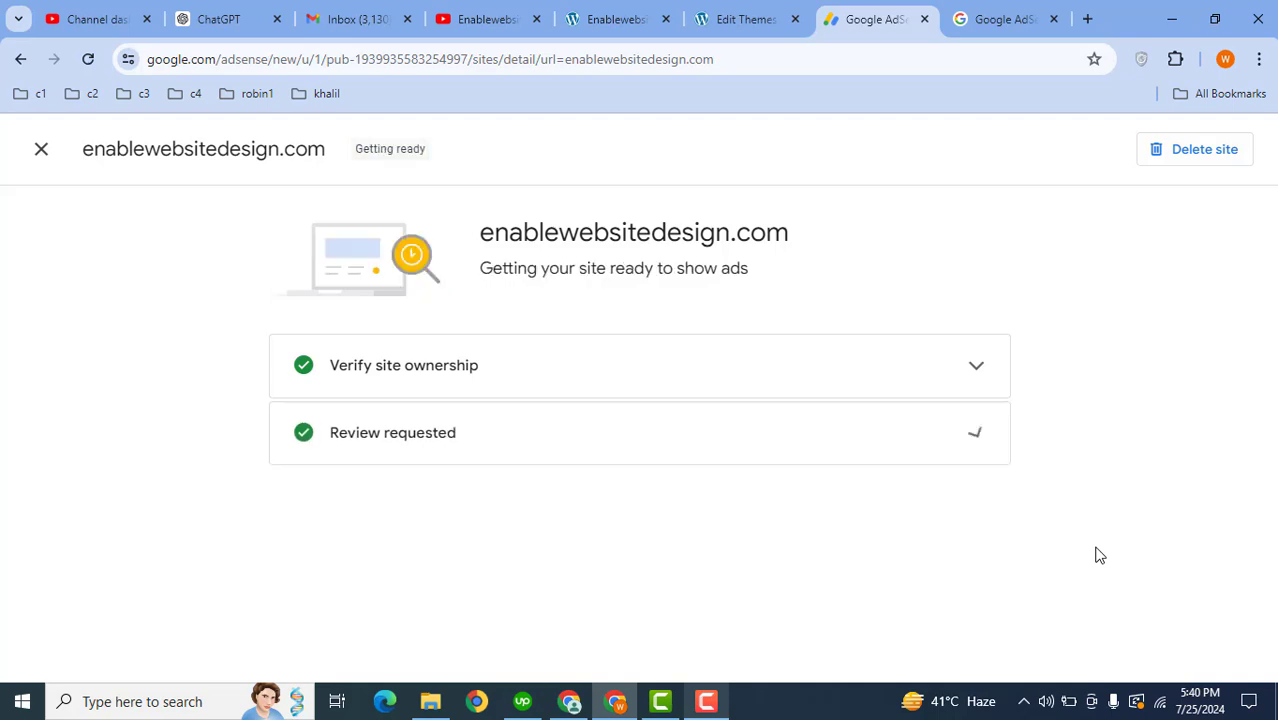